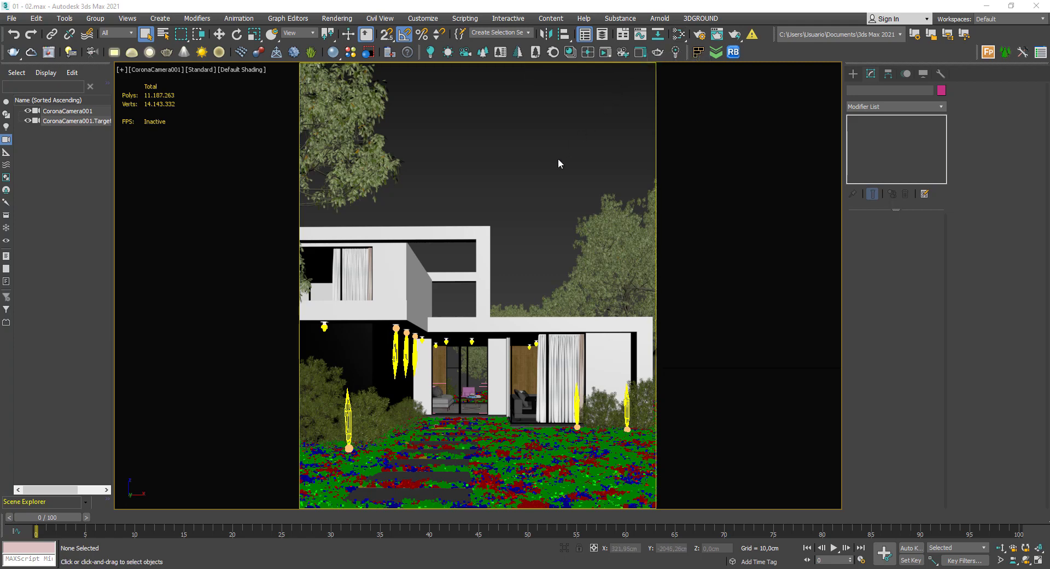
Open the Slate Material Editor and the Corona Material Library side by side.
{"action": "key", "text": "m"}
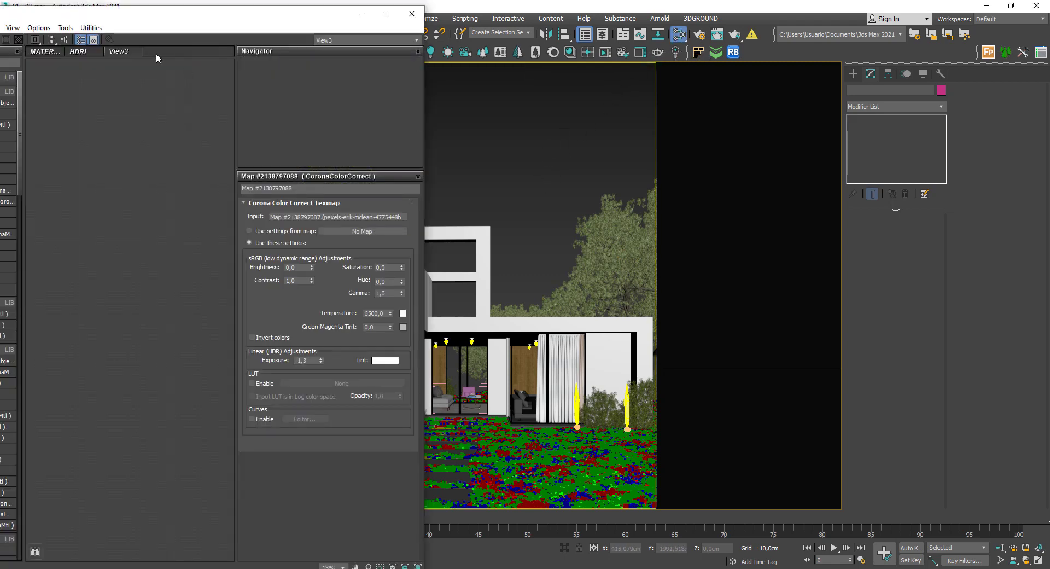
{"action": "left_click_drag", "start_coordinate": [149, 21], "coordinate": [158, 17]}
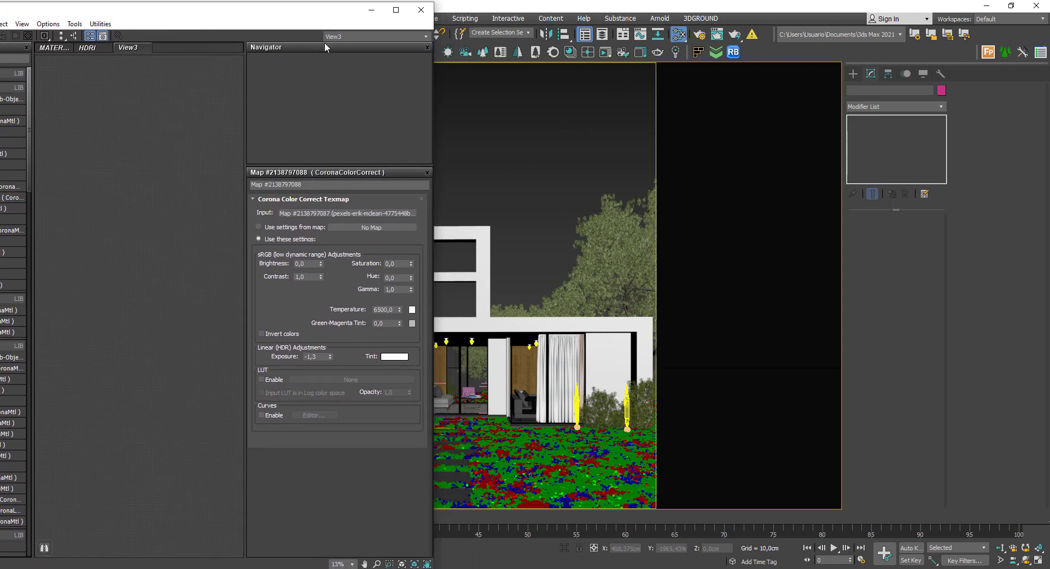
{"action": "left_click_drag", "start_coordinate": [434, 117], "coordinate": [458, 117]}
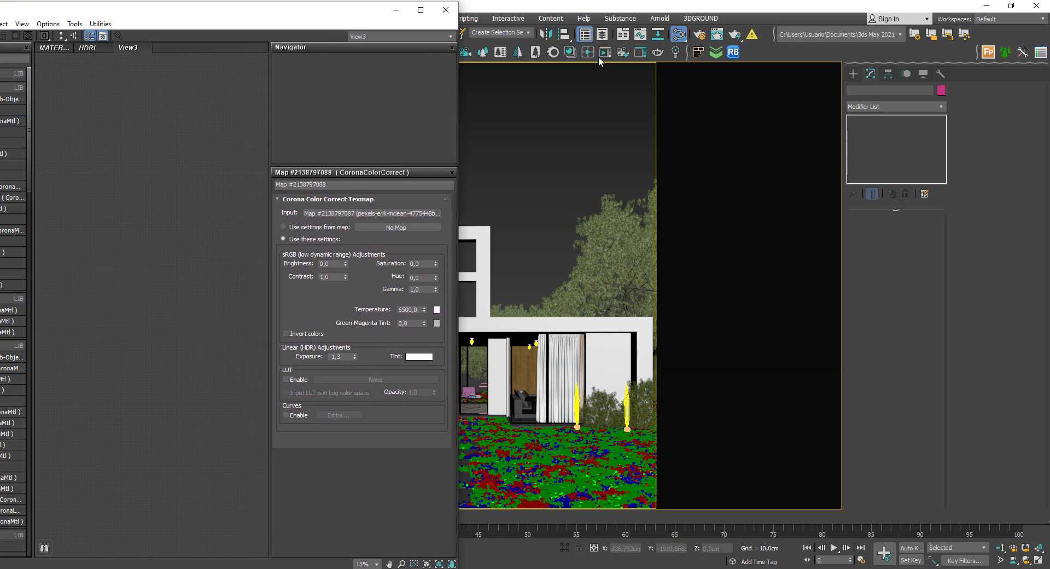
{"action": "left_click", "coordinate": [568, 53]}
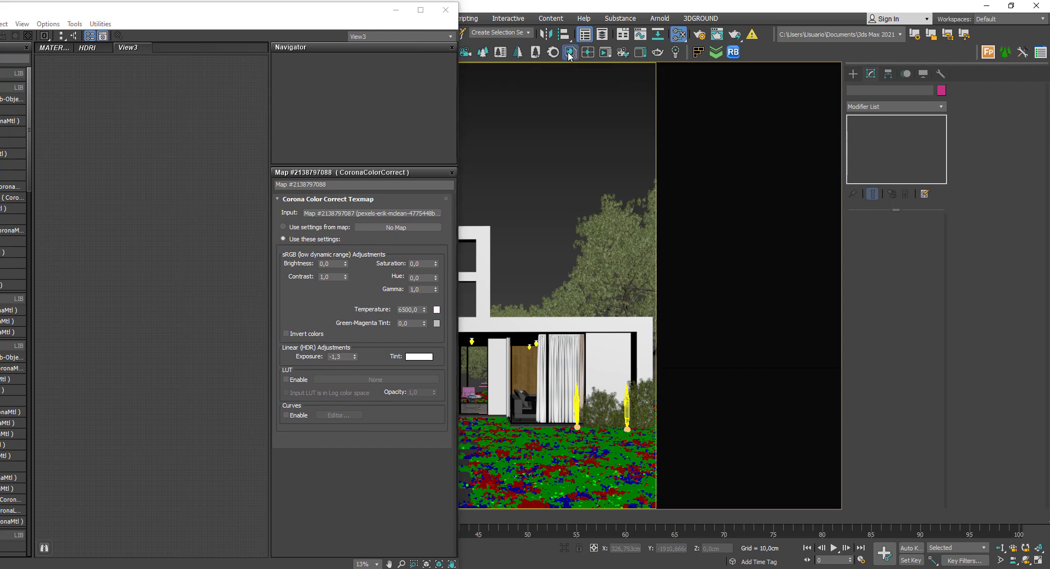
{"action": "left_click_drag", "start_coordinate": [424, 48], "coordinate": [859, 49]}
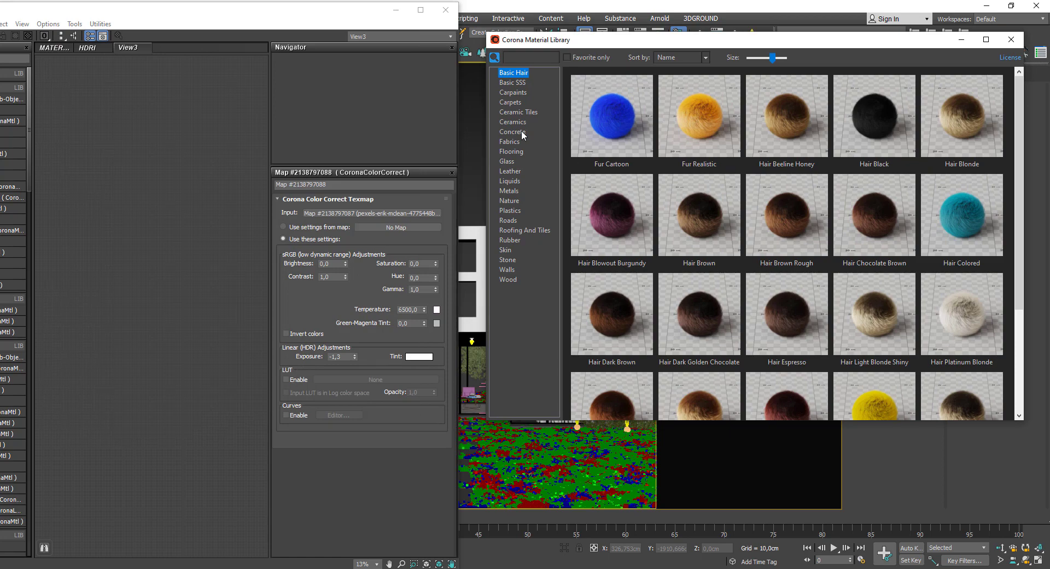
Drag Concrete Floor Satin and Flooring Standard Oak from their categories into the node graph.
{"action": "left_click", "coordinate": [520, 132]}
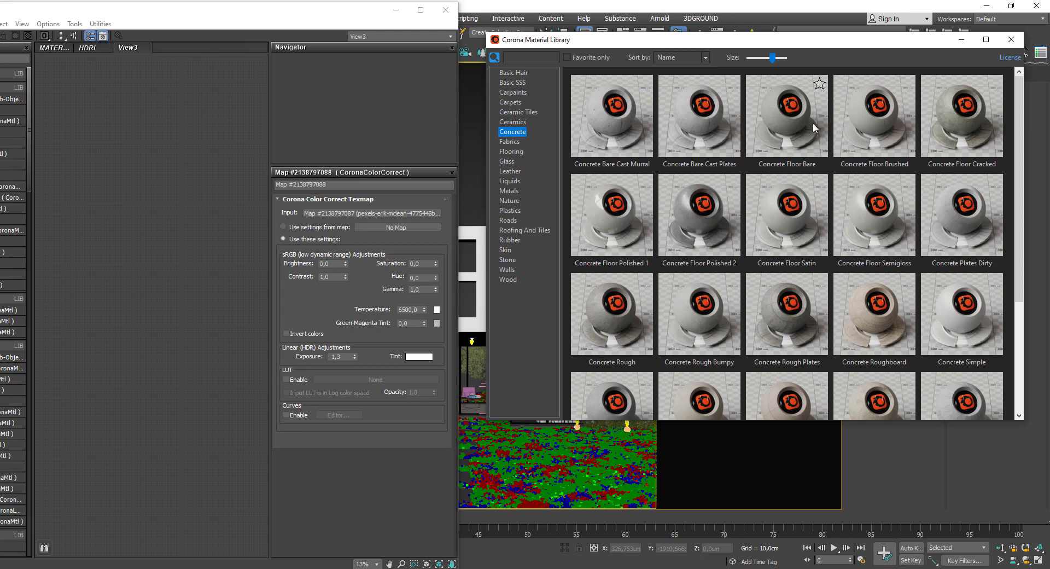
{"action": "mouse_move", "coordinate": [818, 215]}
{"action": "left_mouse_down"}
{"action": "mouse_move", "coordinate": [126, 169]}
{"action": "mouse_move", "coordinate": [131, 136]}
{"action": "left_mouse_up"}
{"action": "left_click", "coordinate": [516, 152]}
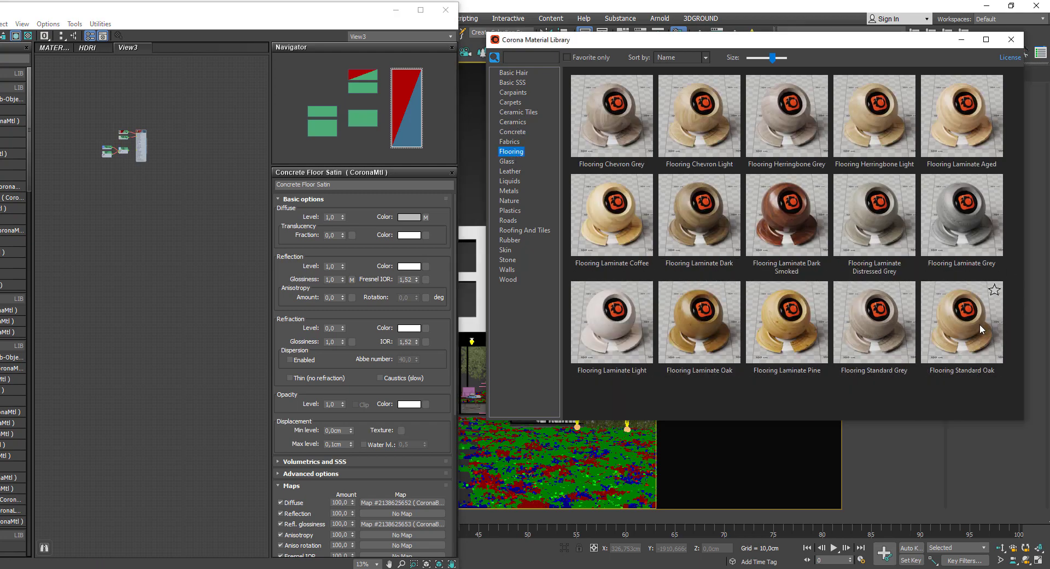
{"action": "mouse_move", "coordinate": [965, 324]}
{"action": "left_mouse_down"}
{"action": "mouse_move", "coordinate": [175, 217]}
{"action": "mouse_move", "coordinate": [140, 200]}
{"action": "left_mouse_up"}
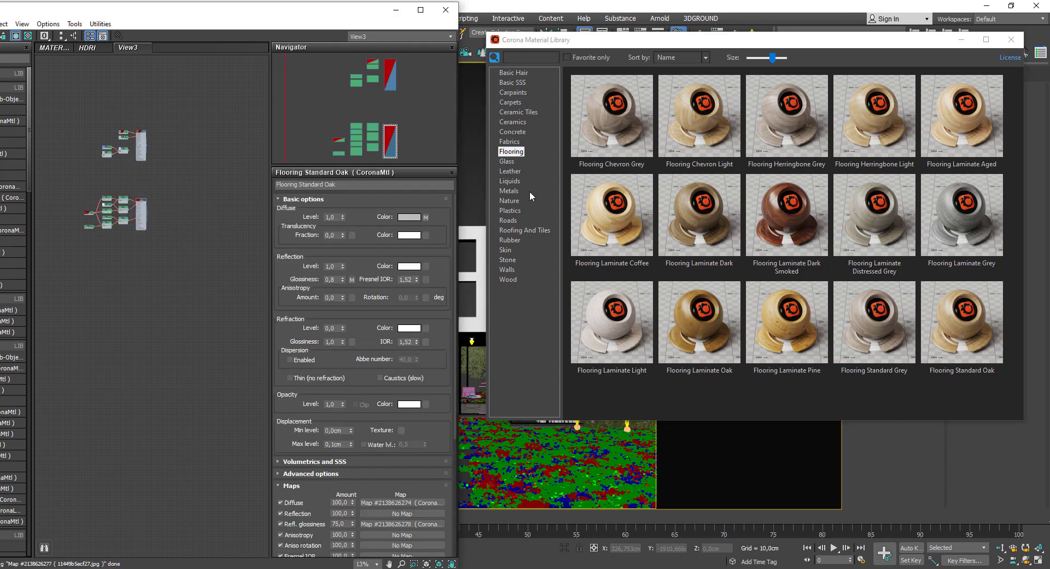
Add Bricks Violet Worn Light Mortar from the Stone category, then close the library.
{"action": "left_click", "coordinate": [508, 259]}
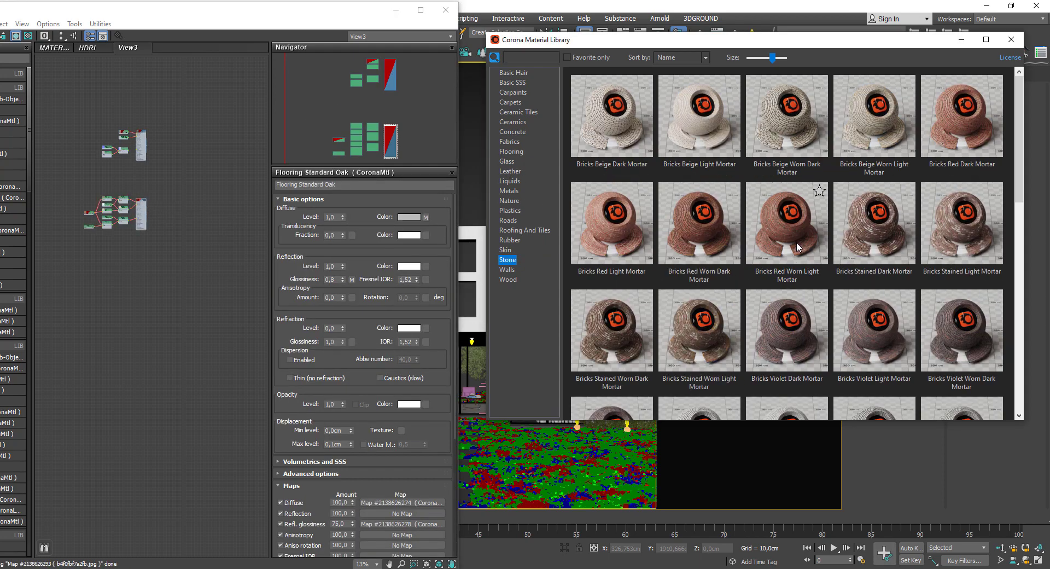
{"action": "mouse_move", "coordinate": [1019, 120]}
{"action": "left_mouse_down"}
{"action": "mouse_move", "coordinate": [1029, 217]}
{"action": "mouse_move", "coordinate": [1027, 199]}
{"action": "left_mouse_up"}
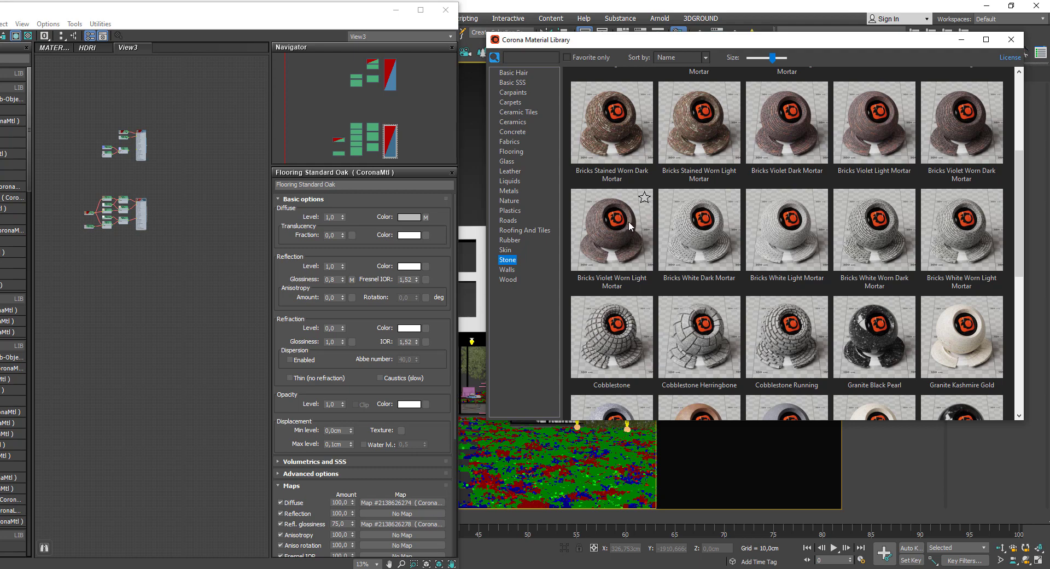
{"action": "double_click", "coordinate": [630, 225]}
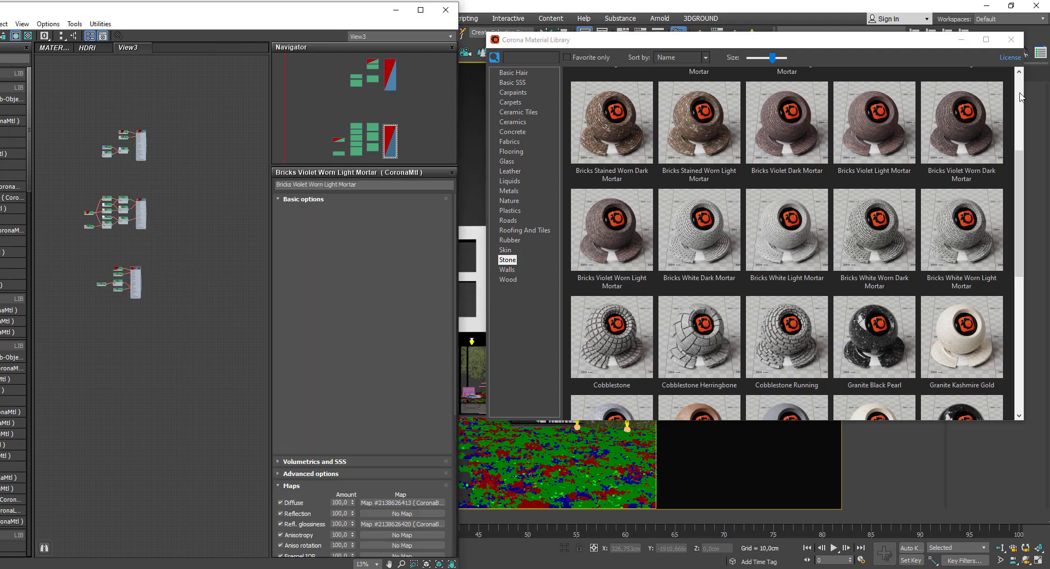
{"action": "left_click", "coordinate": [1010, 39]}
Zoom out and stack the middle and bottom node groups up under the top one.
{"action": "scroll", "coordinate": [123, 145], "scroll_direction": "up", "scroll_amount": 5}
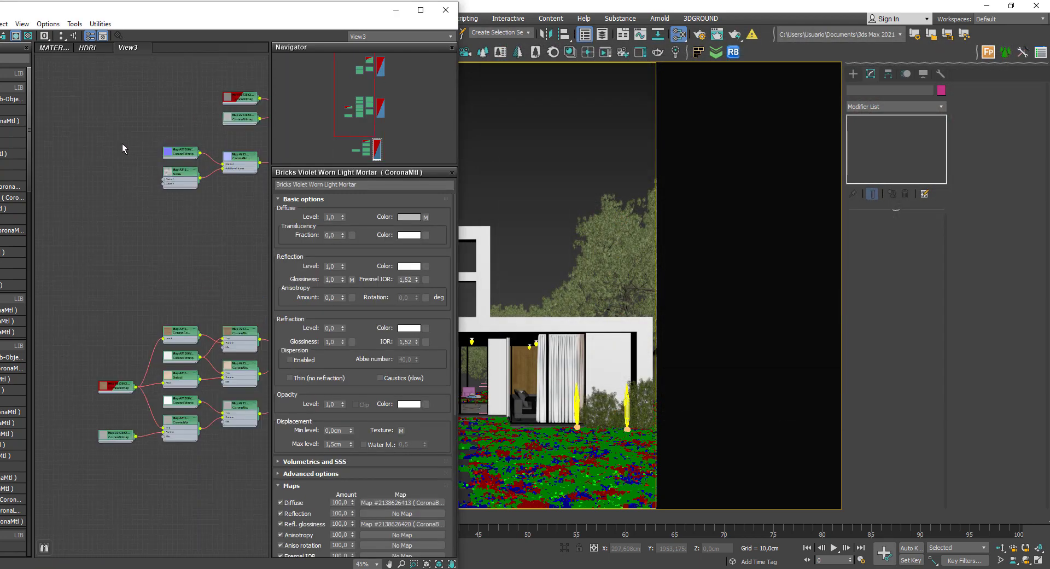
{"action": "scroll", "coordinate": [122, 148], "scroll_direction": "down", "scroll_amount": 2}
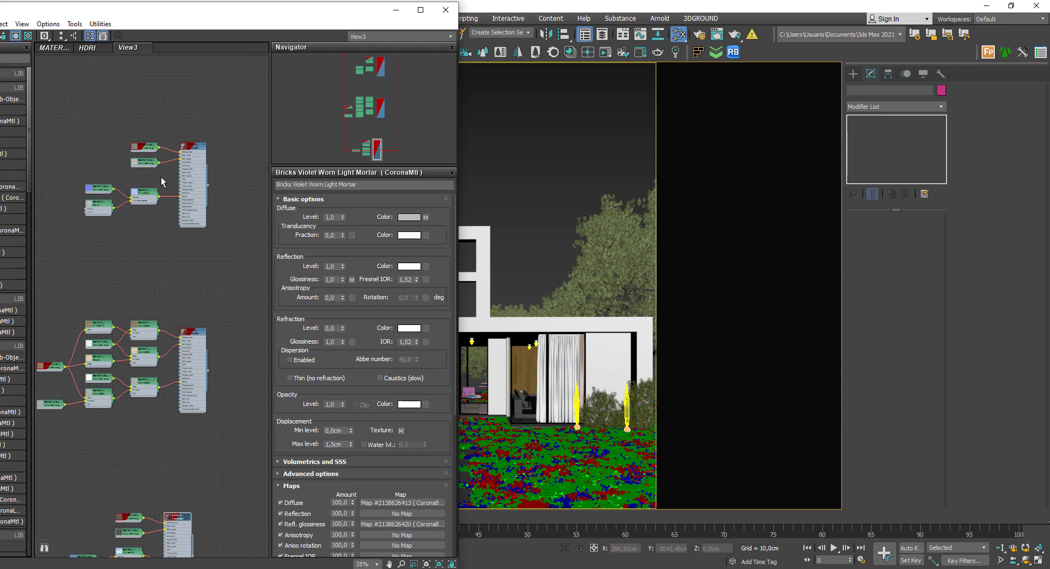
{"action": "scroll", "coordinate": [161, 181], "scroll_direction": "down", "scroll_amount": 5}
{"action": "left_click_drag", "start_coordinate": [216, 191], "coordinate": [118, 260]}
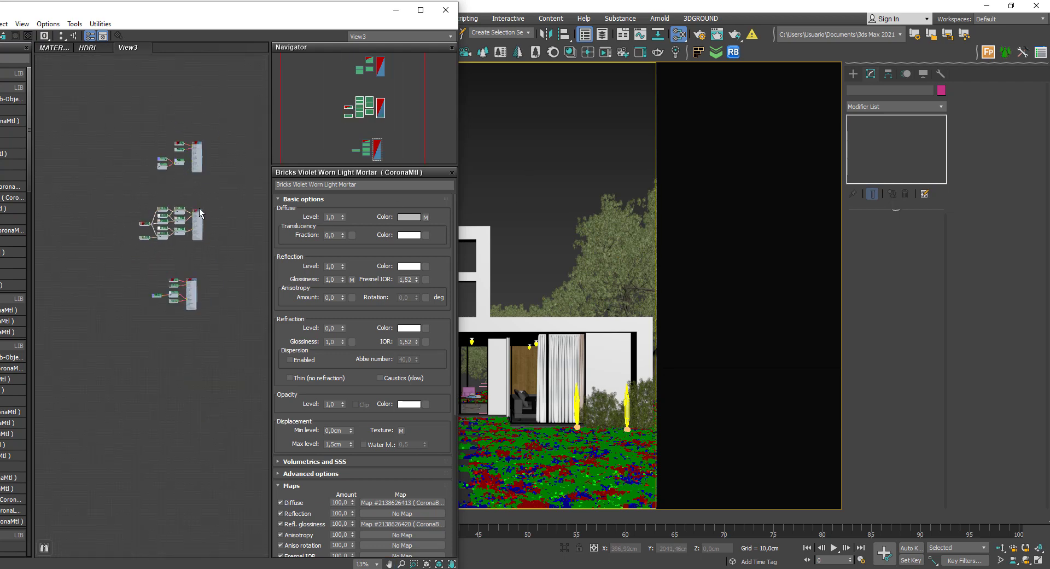
{"action": "left_click_drag", "start_coordinate": [199, 212], "coordinate": [199, 184]}
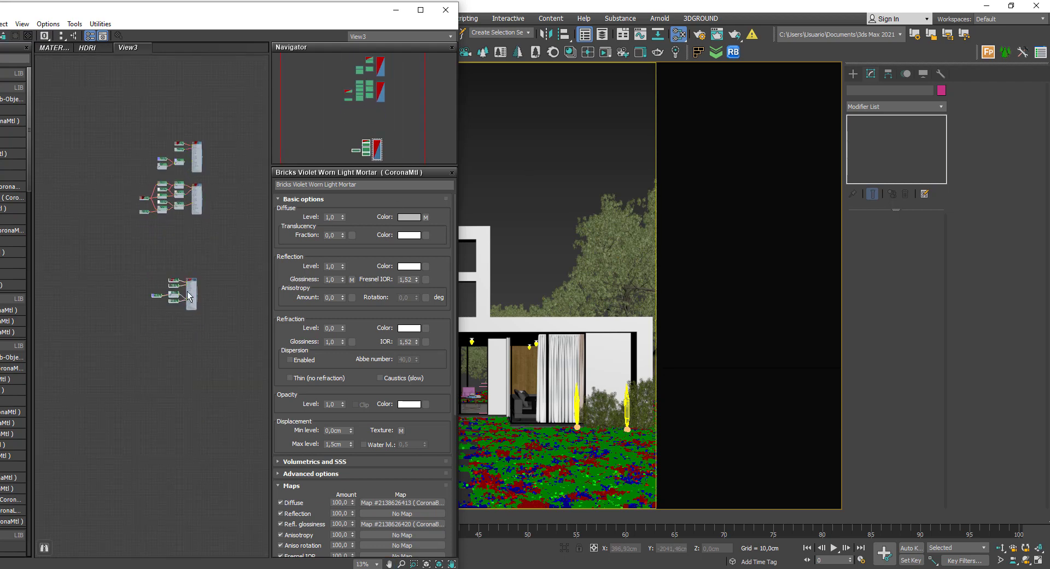
{"action": "left_click_drag", "start_coordinate": [189, 297], "coordinate": [194, 242]}
Frame the node groups in view and shift the material editor left to reveal the viewport.
{"action": "key", "text": "z"}
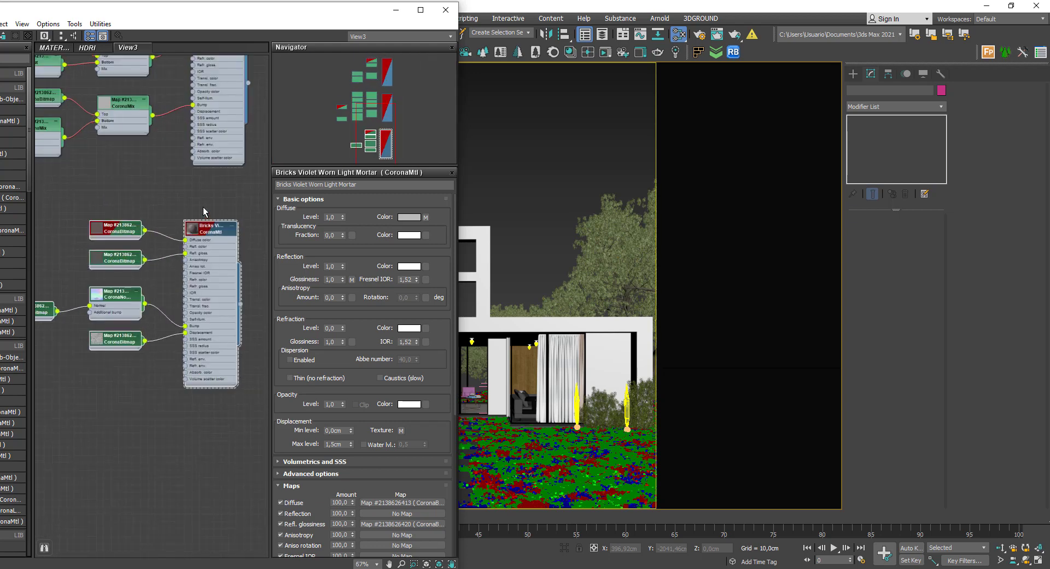
{"action": "scroll", "coordinate": [184, 298], "scroll_direction": "down", "scroll_amount": 1}
{"action": "scroll", "coordinate": [207, 328], "scroll_direction": "down", "scroll_amount": 1}
{"action": "scroll", "coordinate": [205, 378], "scroll_direction": "down", "scroll_amount": 1}
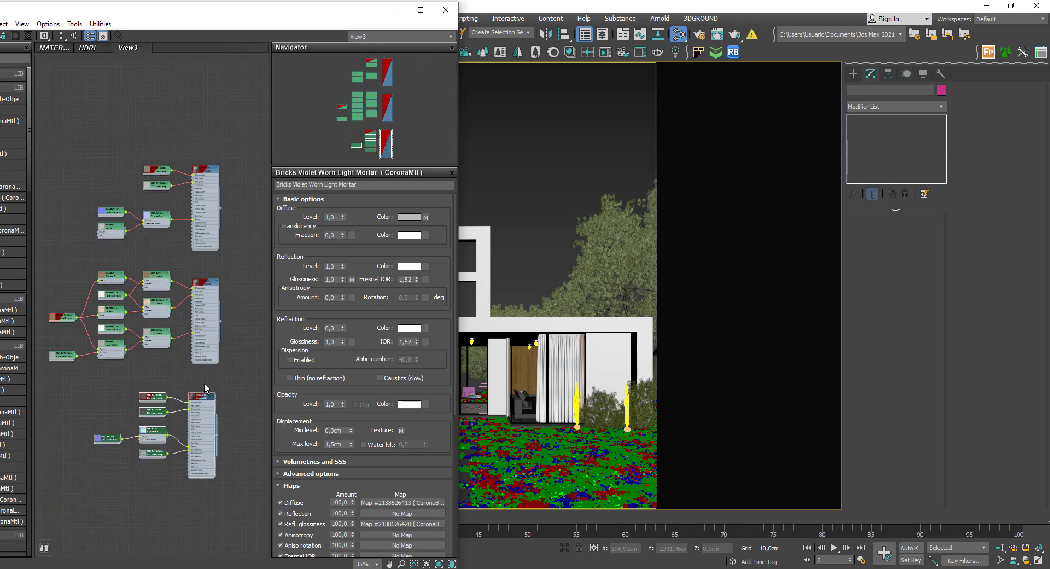
{"action": "middle_click_drag", "start_coordinate": [169, 231], "coordinate": [159, 257]}
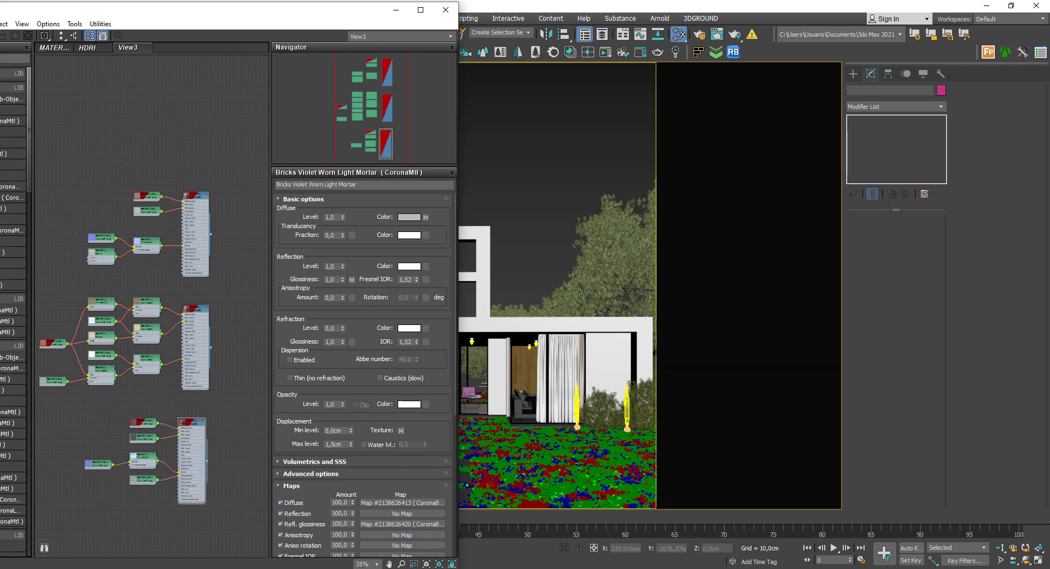
{"action": "left_click_drag", "start_coordinate": [295, 12], "coordinate": [129, 20]}
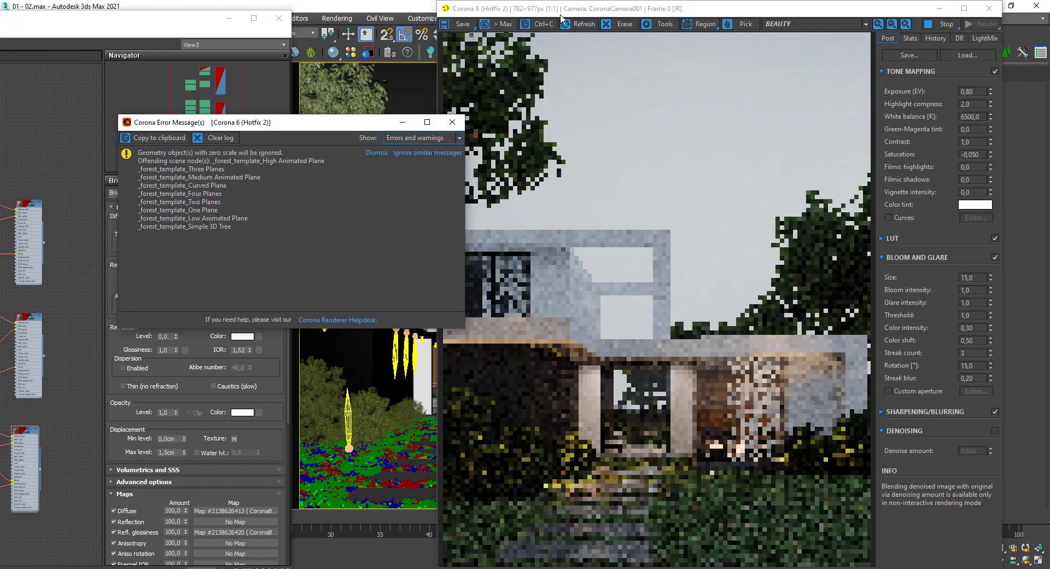
Clear and close the render error message, then stop the interactive render.
{"action": "left_click_drag", "start_coordinate": [578, 11], "coordinate": [650, 11]}
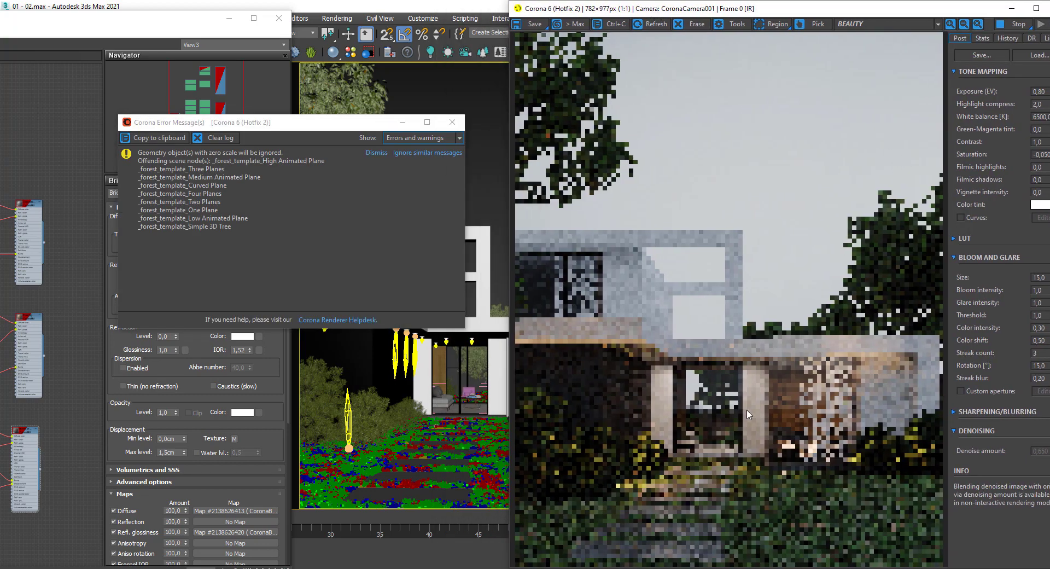
{"action": "left_click", "coordinate": [428, 153]}
{"action": "left_click", "coordinate": [452, 129]}
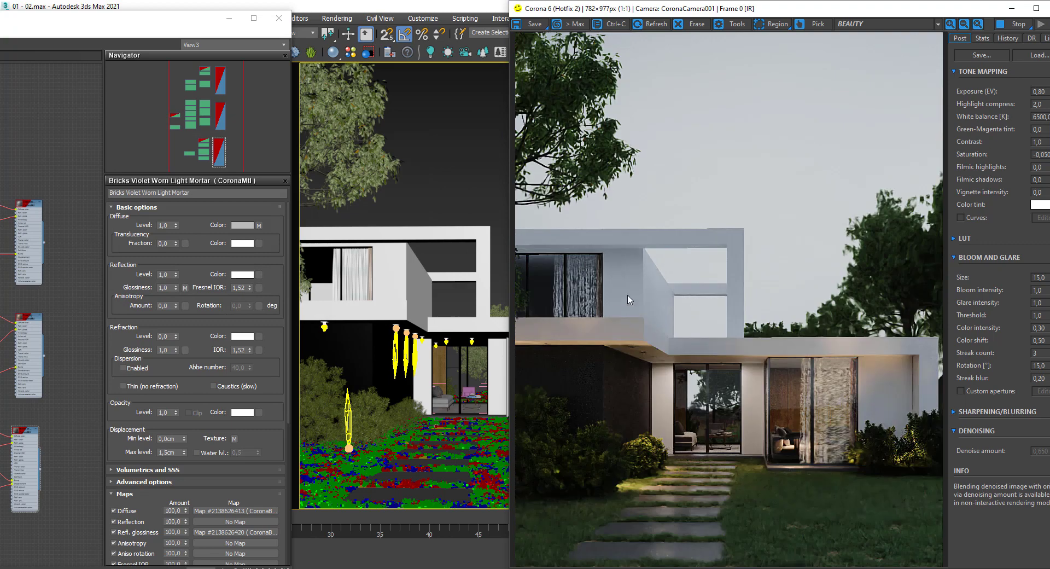
{"action": "left_click", "coordinate": [1000, 29]}
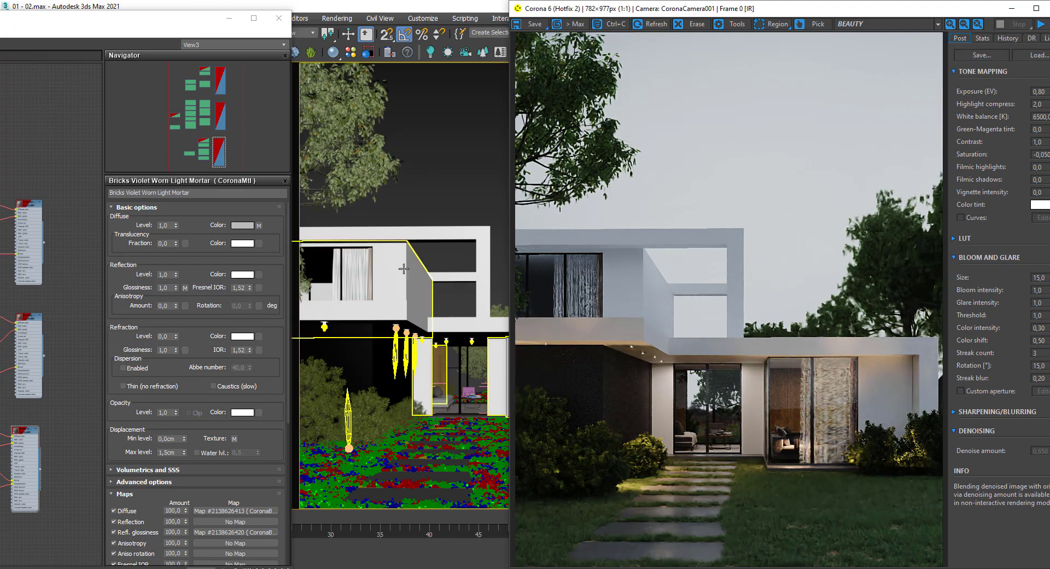
Assign Concrete Floor Satin to the selected wall objects and close the render window.
{"action": "left_click_drag", "start_coordinate": [180, 24], "coordinate": [299, 16]}
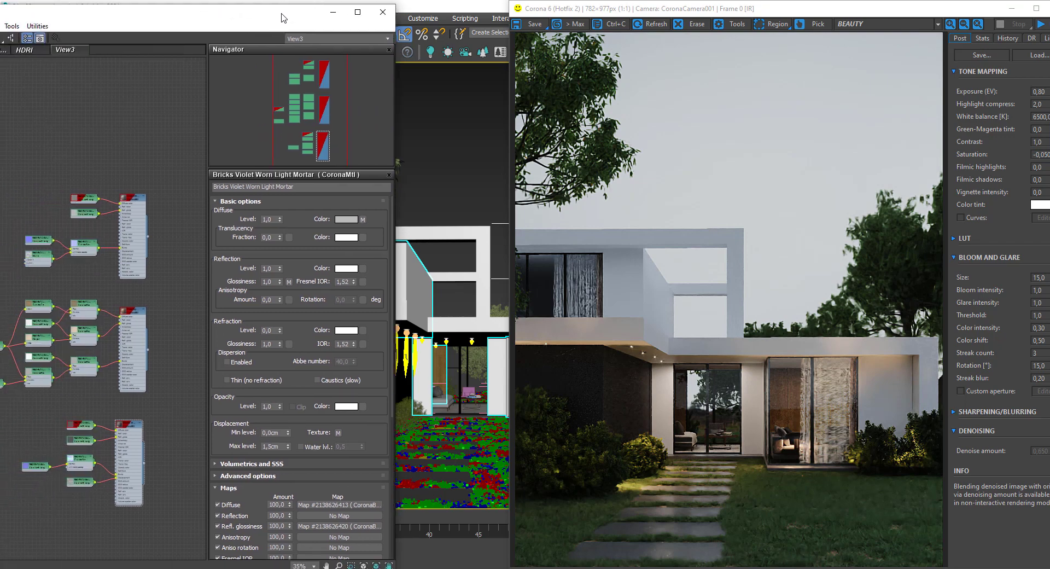
{"action": "scroll", "coordinate": [126, 204], "scroll_direction": "up", "scroll_amount": 5}
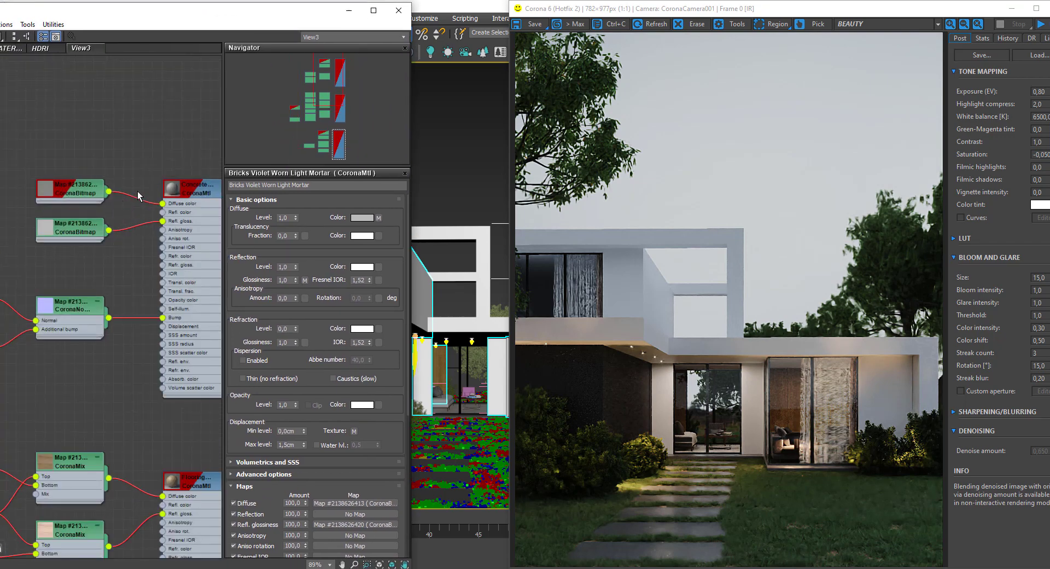
{"action": "right_click", "coordinate": [188, 189]}
{"action": "left_click", "coordinate": [203, 204]}
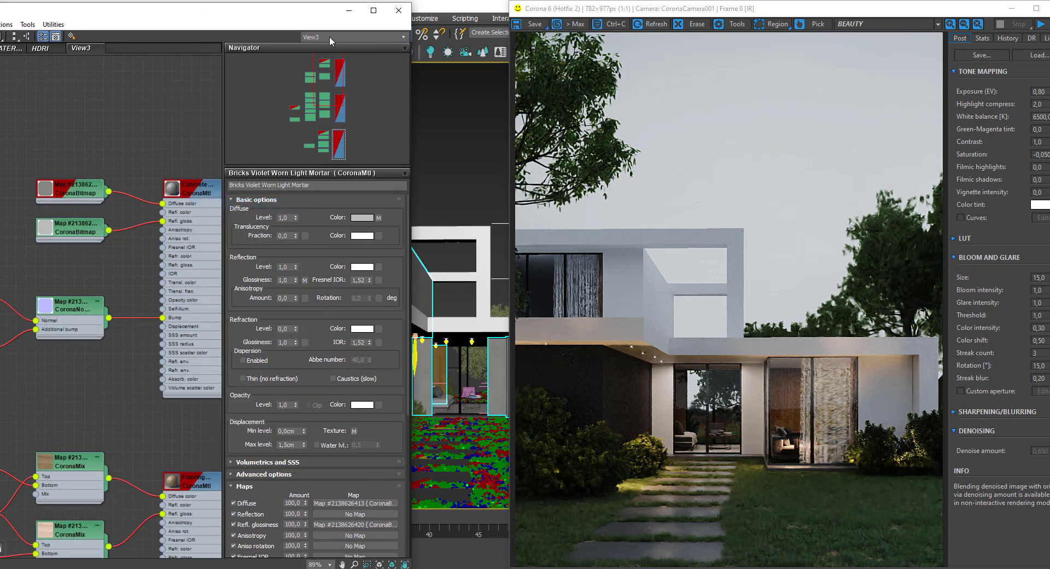
{"action": "left_click_drag", "start_coordinate": [272, 17], "coordinate": [165, 17]}
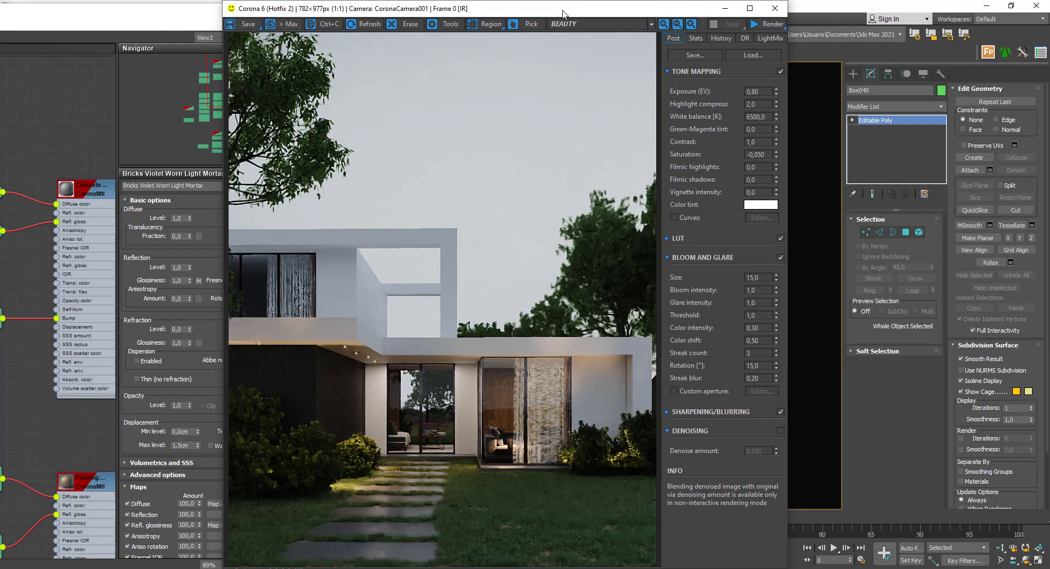
{"action": "left_click_drag", "start_coordinate": [875, 9], "coordinate": [588, 8]}
{"action": "left_click", "coordinate": [782, 15]}
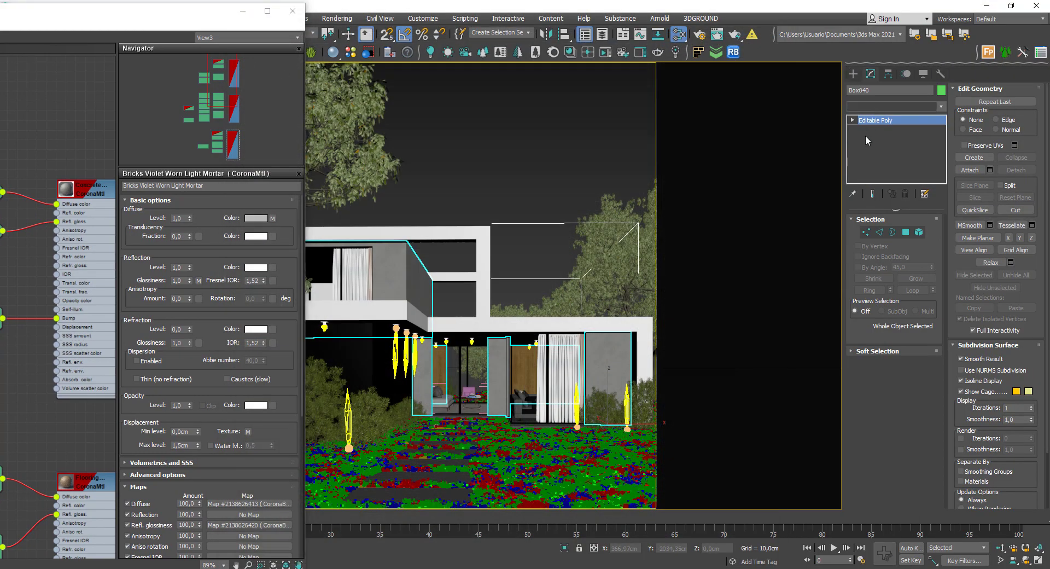
Add a UVW Map modifier with Box mapping and Real-World Map Size to the wall object.
{"action": "left_click", "coordinate": [875, 107]}
{"action": "scroll", "coordinate": [873, 297], "scroll_direction": "down", "scroll_amount": 10}
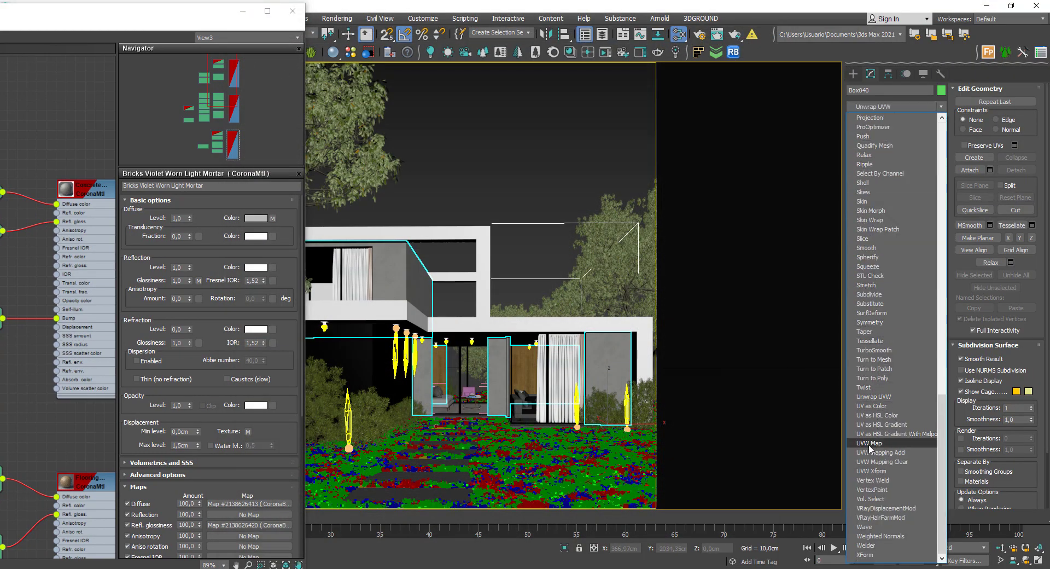
{"action": "left_click", "coordinate": [870, 442]}
{"action": "left_click", "coordinate": [872, 282]}
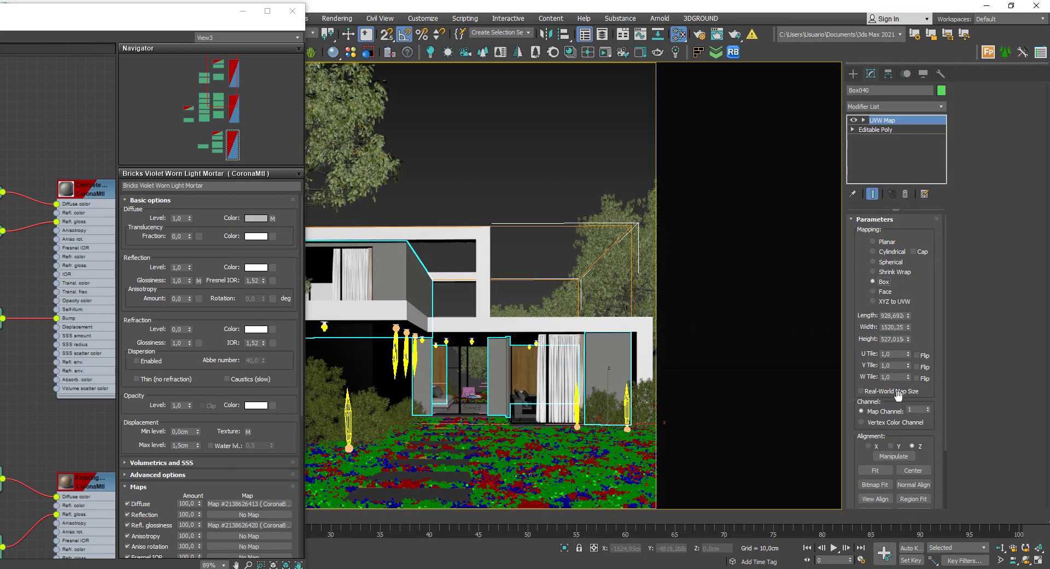
{"action": "left_click", "coordinate": [873, 393]}
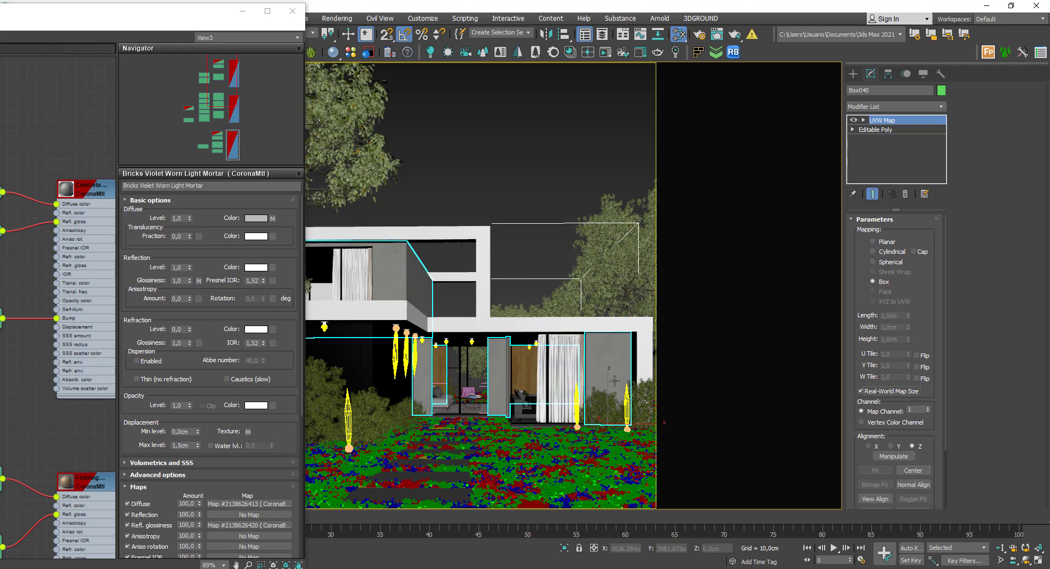
Start a Corona interactive render of the house.
{"action": "right_click", "coordinate": [515, 194]}
{"action": "mouse_move", "coordinate": [562, 306]}
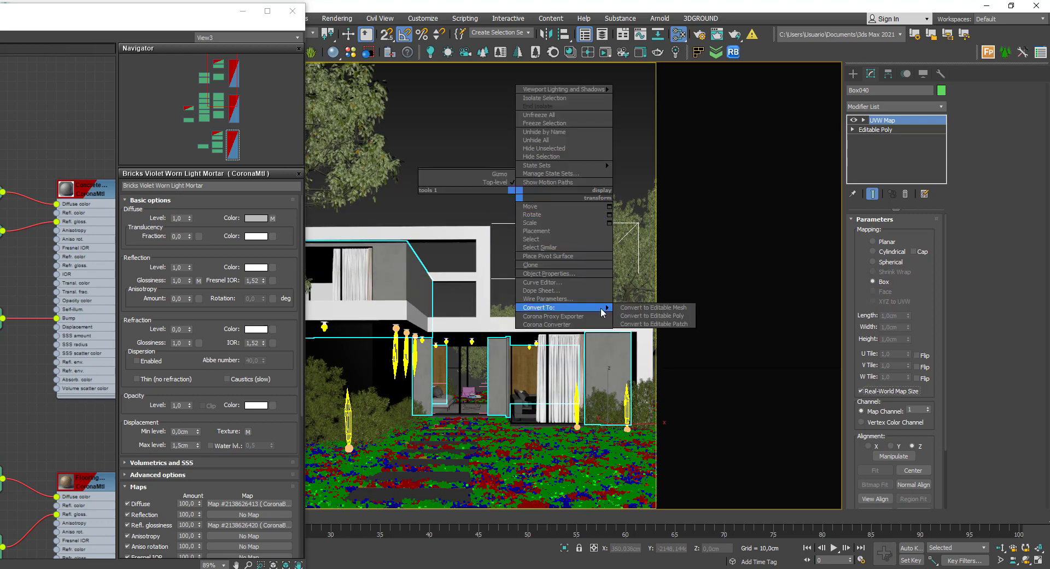
{"action": "left_click", "coordinate": [641, 145]}
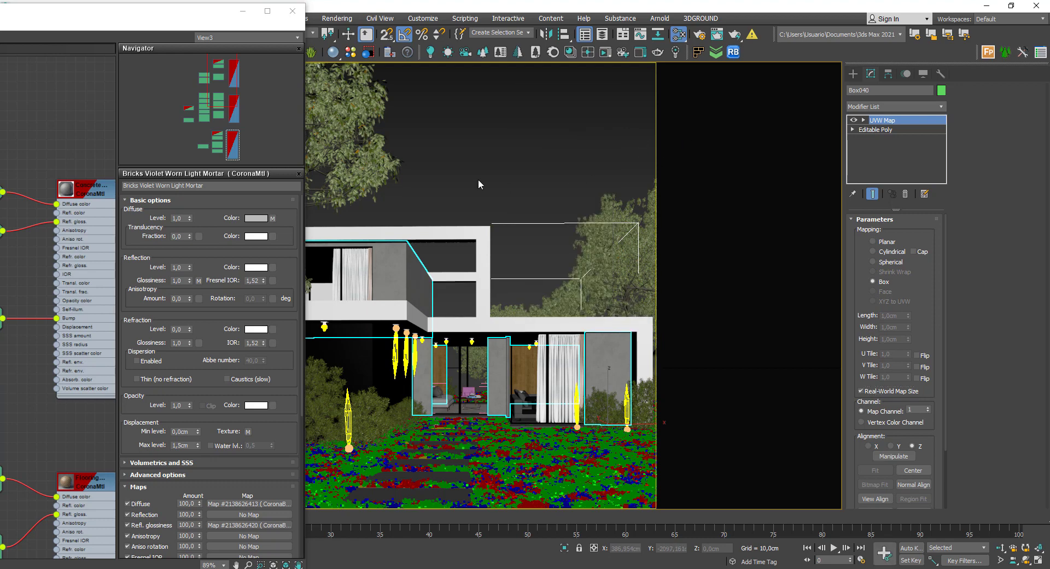
{"action": "left_click", "coordinate": [607, 53]}
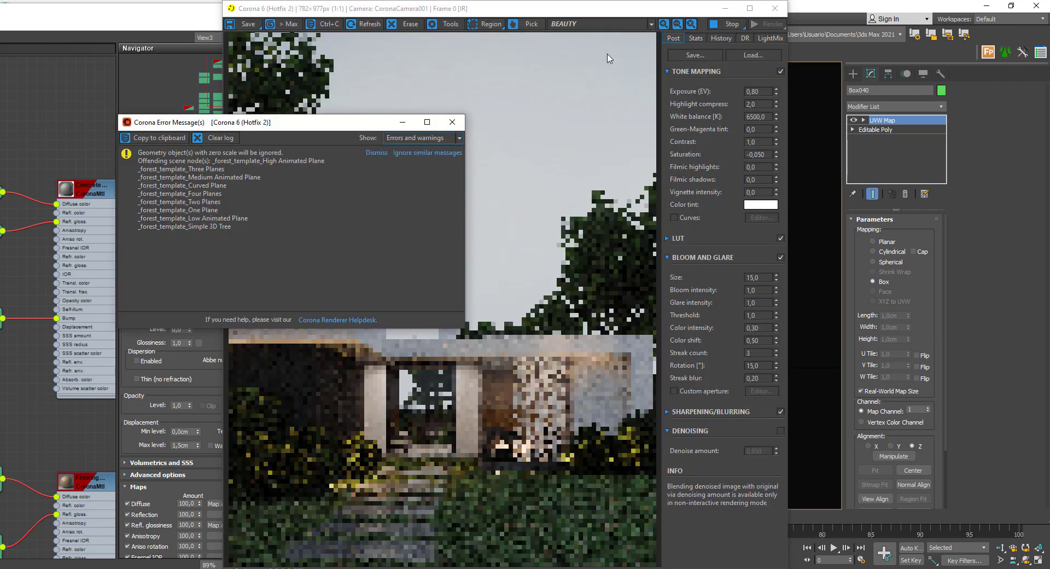
Close the Corona error message and move the interactive render window to the right.
{"action": "left_click_drag", "start_coordinate": [564, 3], "coordinate": [729, 3]}
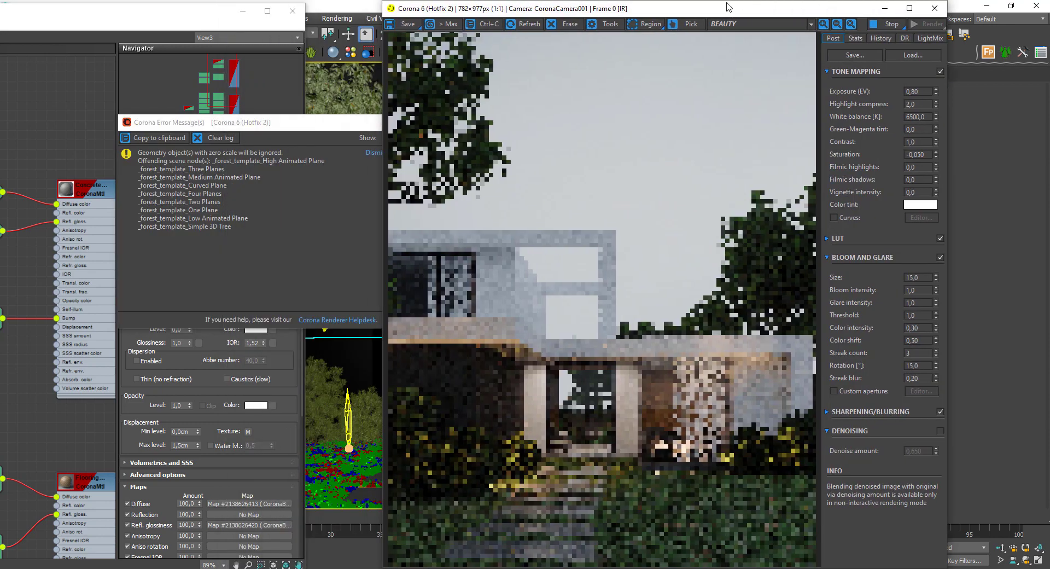
{"action": "left_click", "coordinate": [384, 134]}
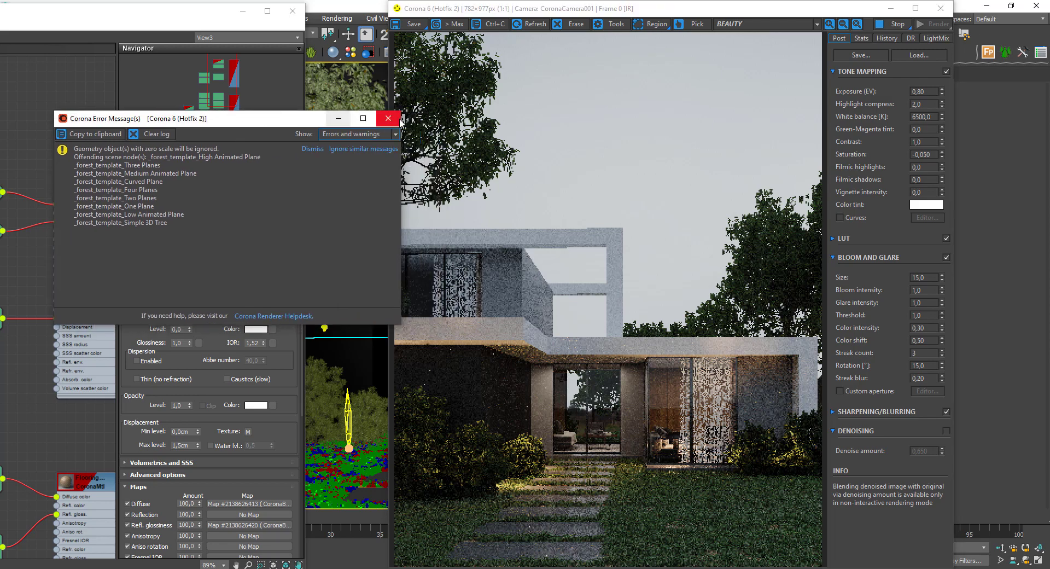
{"action": "left_click", "coordinate": [402, 122]}
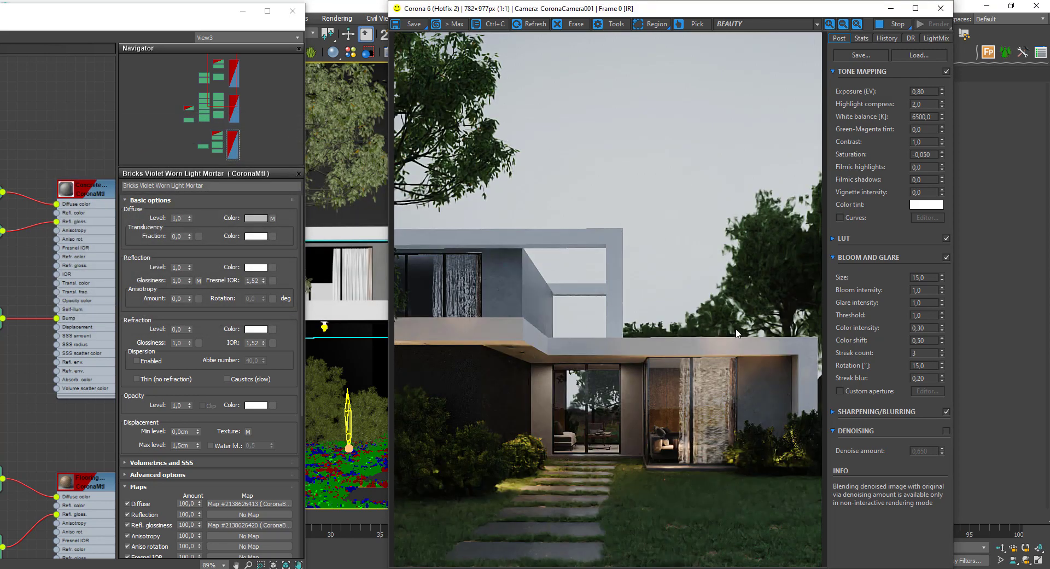
{"action": "left_click_drag", "start_coordinate": [643, 13], "coordinate": [742, 14]}
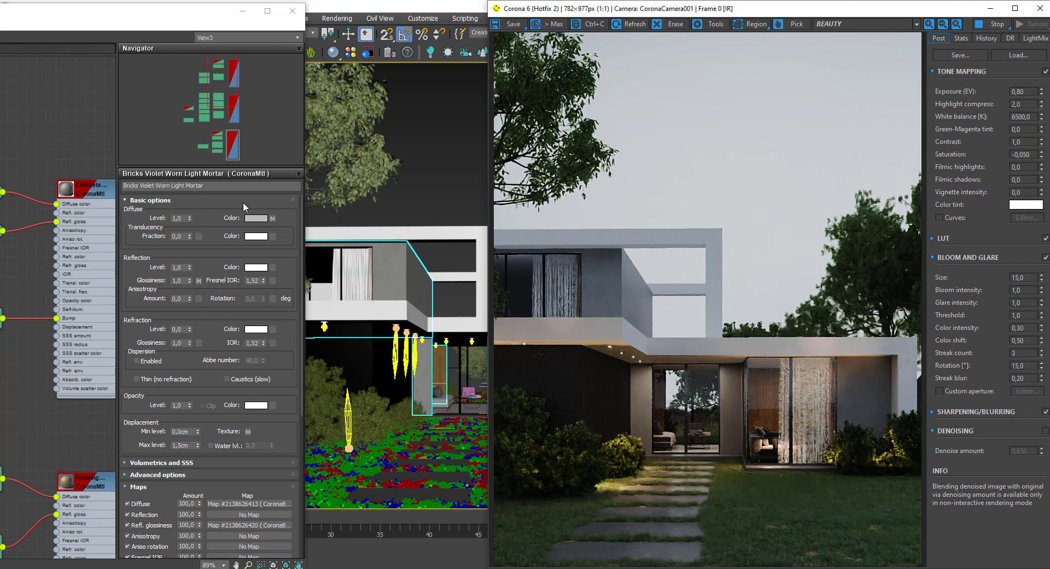
Move and widen the Slate Material Editor to show more of the node graph.
{"action": "left_click_drag", "start_coordinate": [205, 31], "coordinate": [262, 34]}
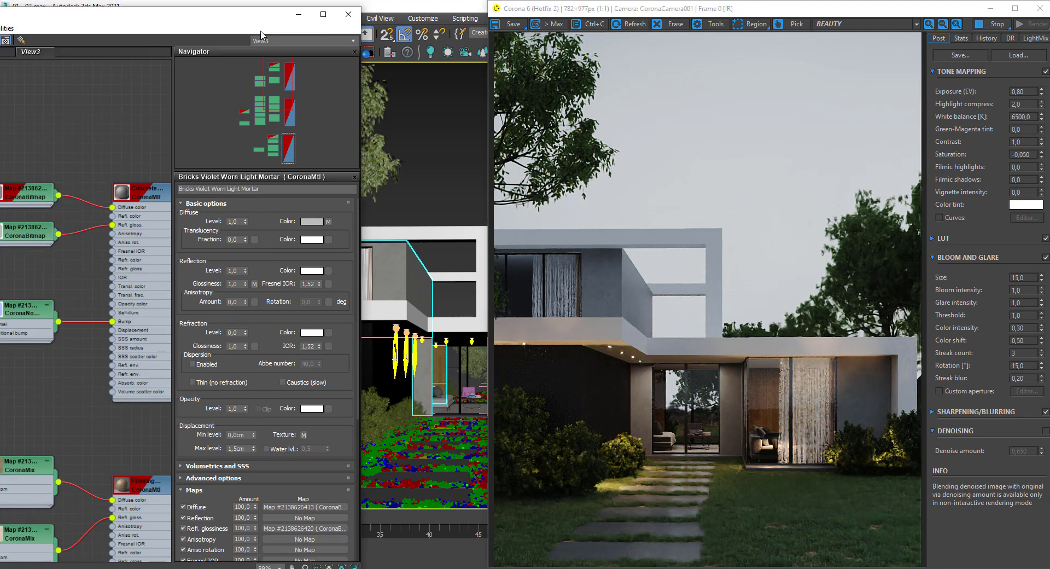
{"action": "left_click_drag", "start_coordinate": [361, 118], "coordinate": [466, 119]}
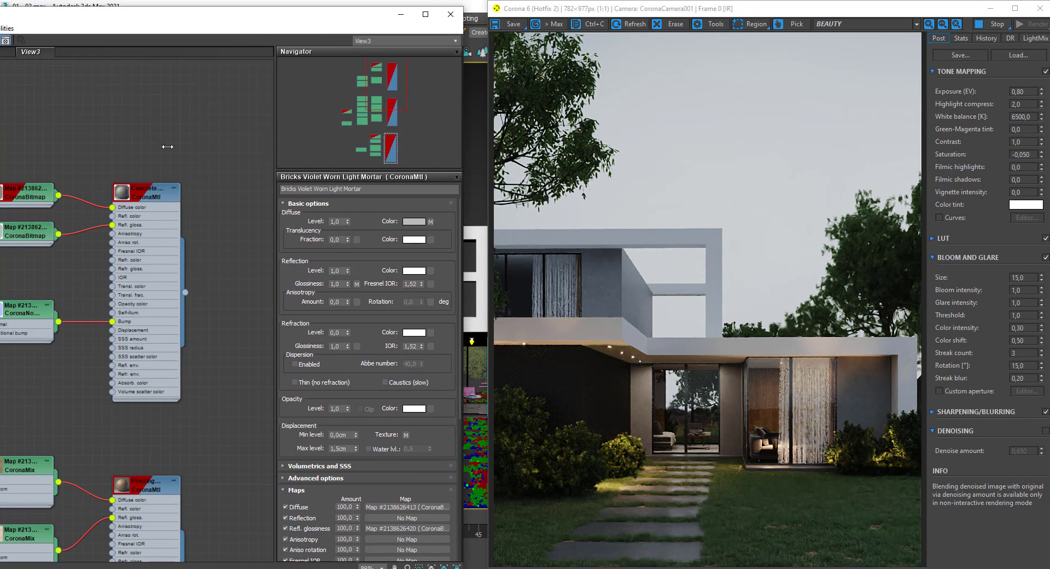
{"action": "middle_click_drag", "start_coordinate": [81, 164], "coordinate": [167, 145]}
{"action": "scroll", "coordinate": [166, 145], "scroll_direction": "down", "scroll_amount": 2}
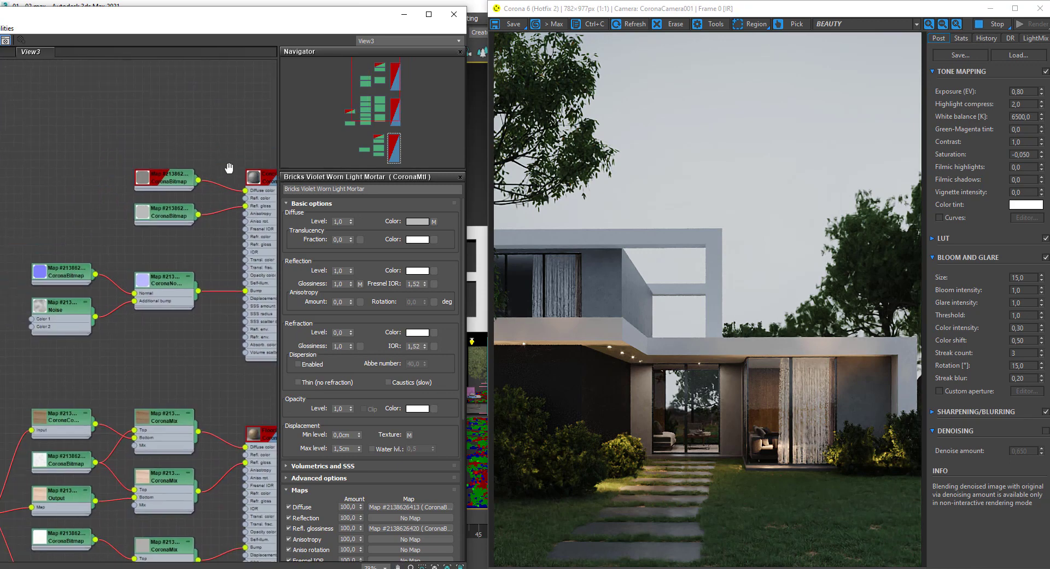
{"action": "left_click_drag", "start_coordinate": [203, 22], "coordinate": [246, 17]}
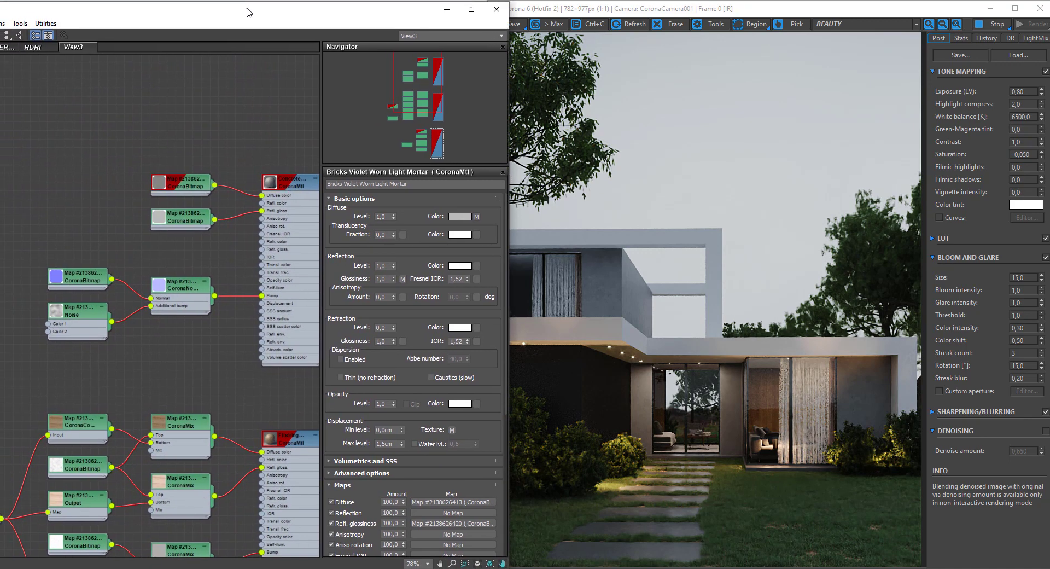
Reposition the top bitmap node and select the bitmap, Noise and normal map nodes.
{"action": "left_click", "coordinate": [182, 186]}
{"action": "left_click_drag", "start_coordinate": [182, 186], "coordinate": [88, 143]}
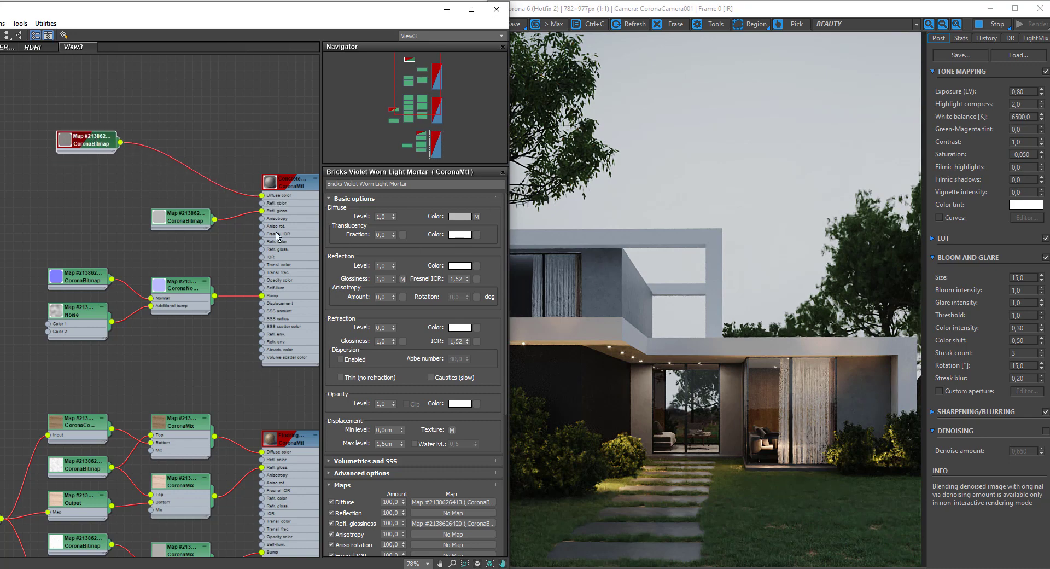
{"action": "left_click_drag", "start_coordinate": [196, 224], "coordinate": [92, 207]}
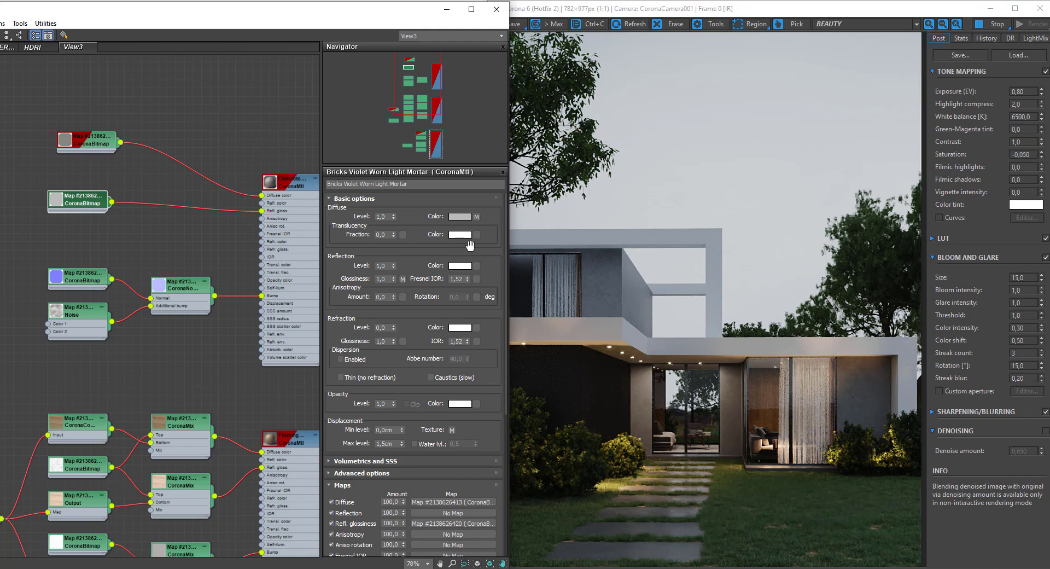
{"action": "left_click_drag", "start_coordinate": [180, 256], "coordinate": [77, 349]}
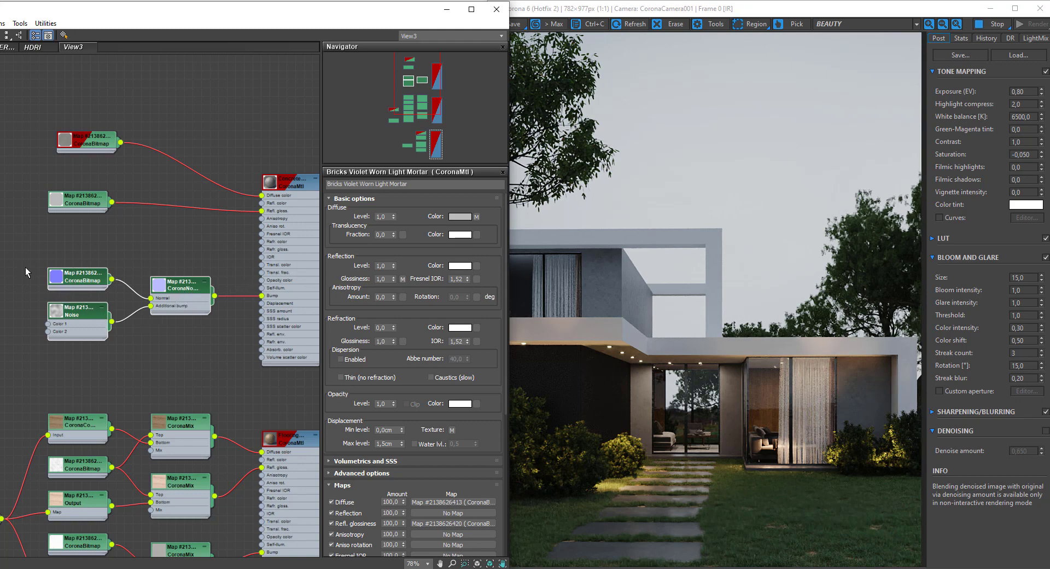
{"action": "left_click_drag", "start_coordinate": [25, 248], "coordinate": [56, 264]}
{"action": "left_click_drag", "start_coordinate": [32, 299], "coordinate": [121, 356]}
{"action": "left_click", "coordinate": [167, 285], "text": "ctrl"}
Spread out the node layout with L and place the top bitmap node beside the material.
{"action": "key", "text": "l"}
{"action": "left_click_drag", "start_coordinate": [131, 189], "coordinate": [94, 182]}
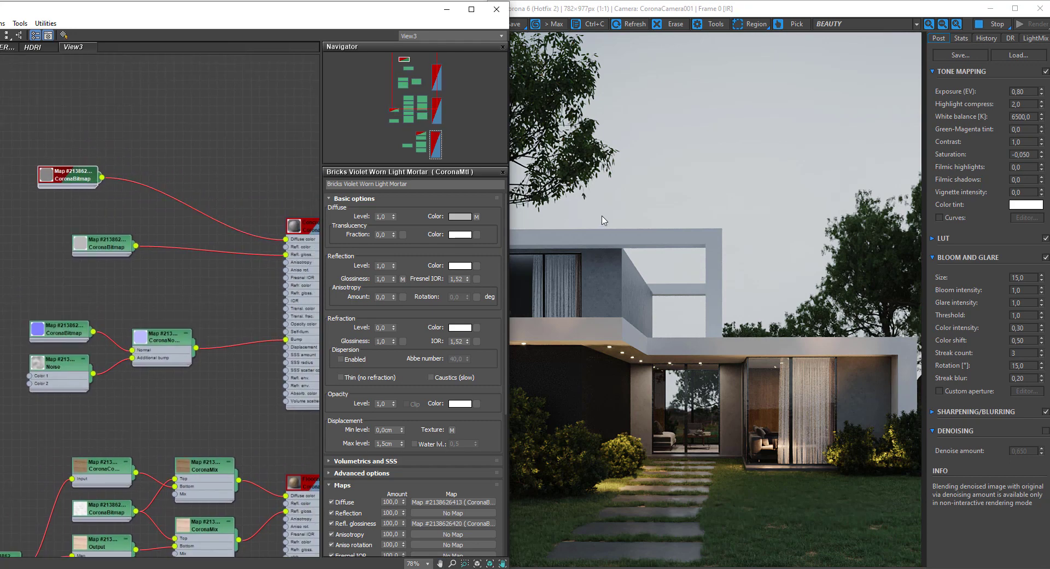
{"action": "left_click_drag", "start_coordinate": [385, 16], "coordinate": [362, 17]}
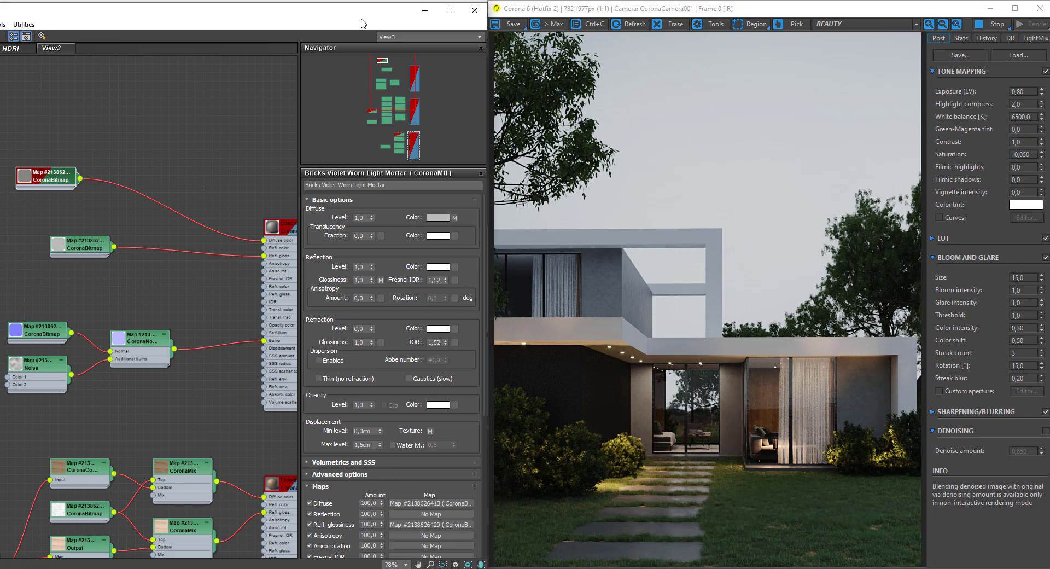
{"action": "mouse_move", "coordinate": [65, 183]}
{"action": "left_mouse_down"}
{"action": "mouse_move", "coordinate": [91, 199]}
{"action": "mouse_move", "coordinate": [157, 180]}
{"action": "left_mouse_up"}
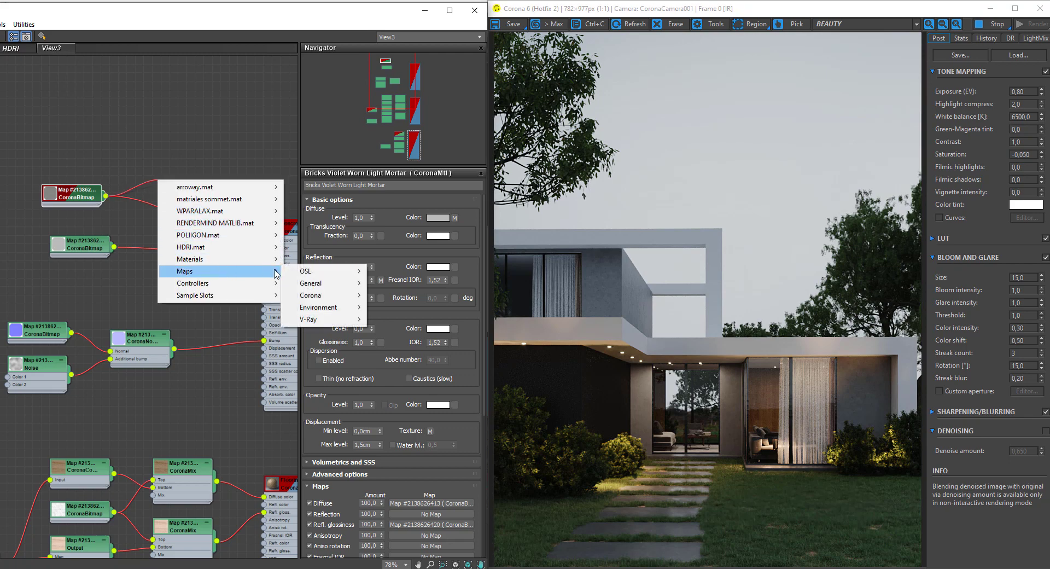
Insert a CoronaColorCorrect map after the bitmap and plug it into the material's Diffuse color.
{"action": "mouse_move", "coordinate": [310, 294]}
{"action": "left_click", "coordinate": [408, 337]}
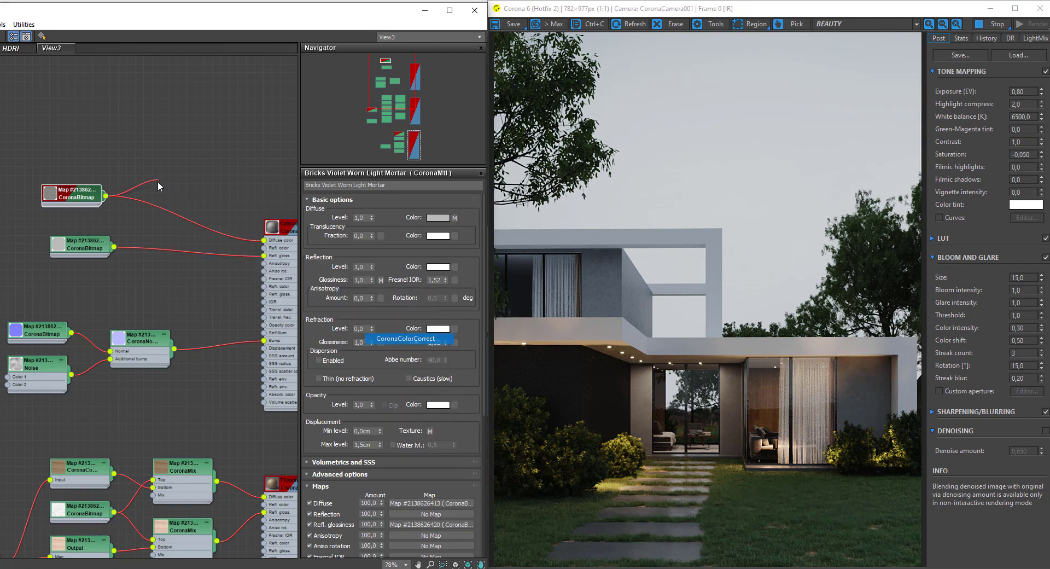
{"action": "left_click_drag", "start_coordinate": [163, 177], "coordinate": [188, 177]}
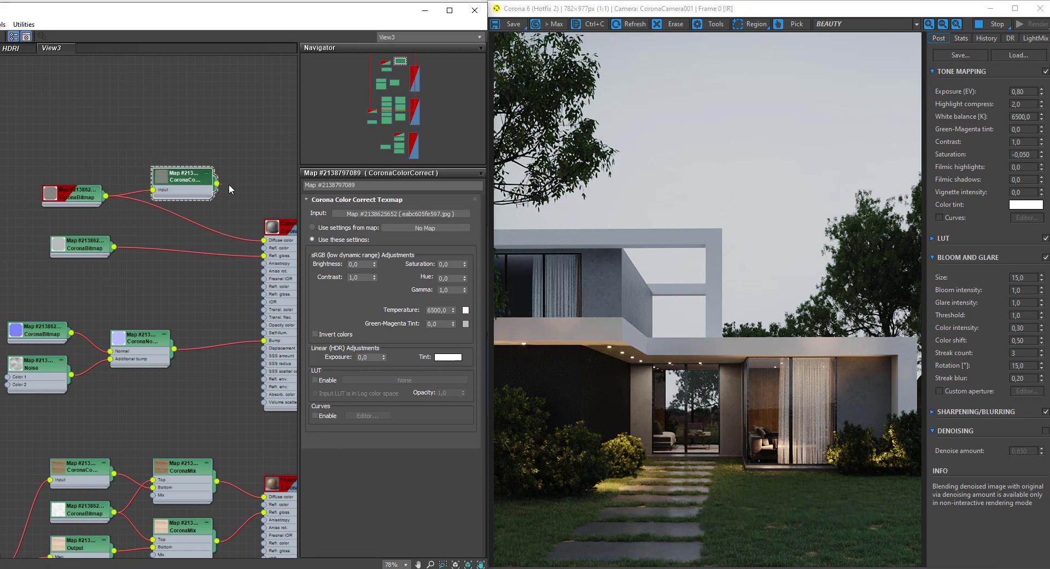
{"action": "left_click_drag", "start_coordinate": [270, 240], "coordinate": [270, 242]}
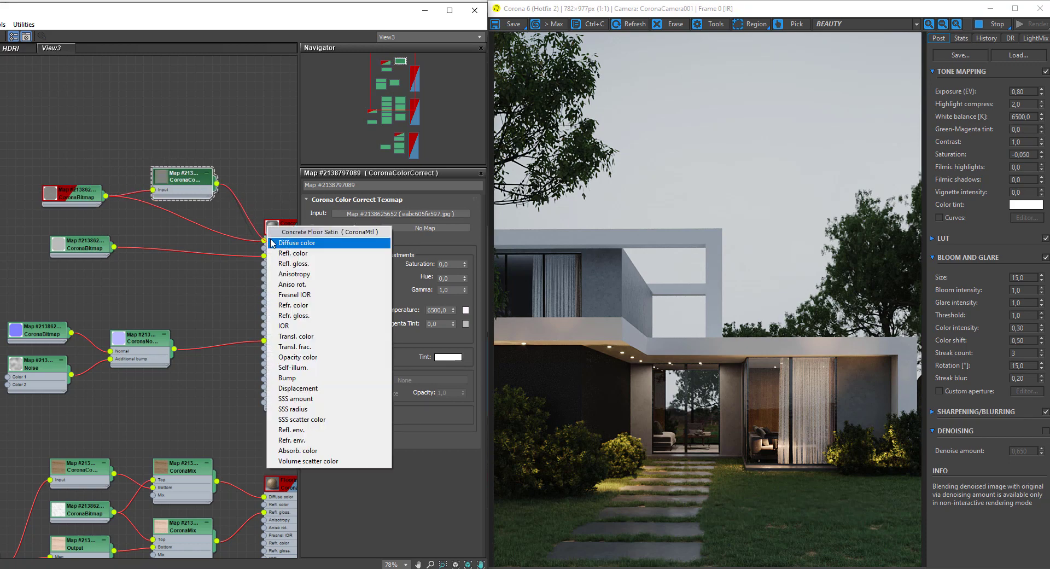
{"action": "left_click", "coordinate": [272, 243]}
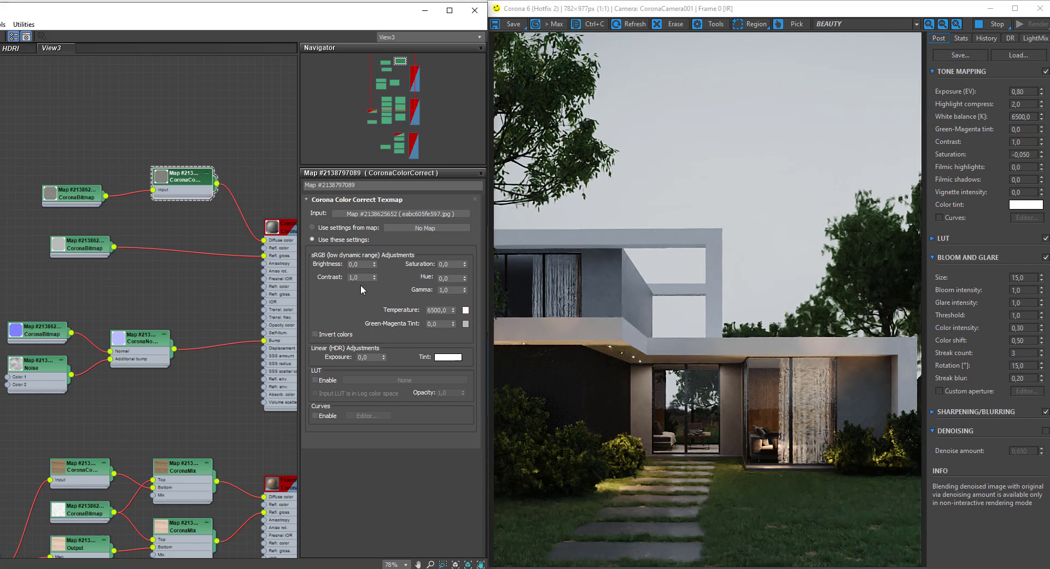
Preview the original eabc605fe597.jpg bitmap texture in an enlarged window.
{"action": "right_click", "coordinate": [77, 198]}
{"action": "left_click", "coordinate": [103, 240]}
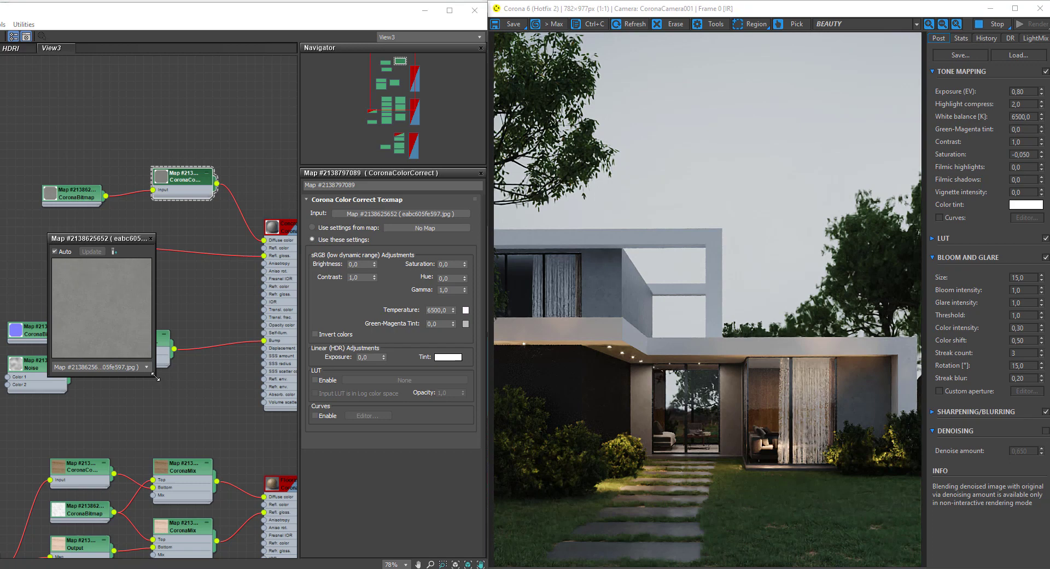
{"action": "left_click_drag", "start_coordinate": [157, 377], "coordinate": [261, 483]}
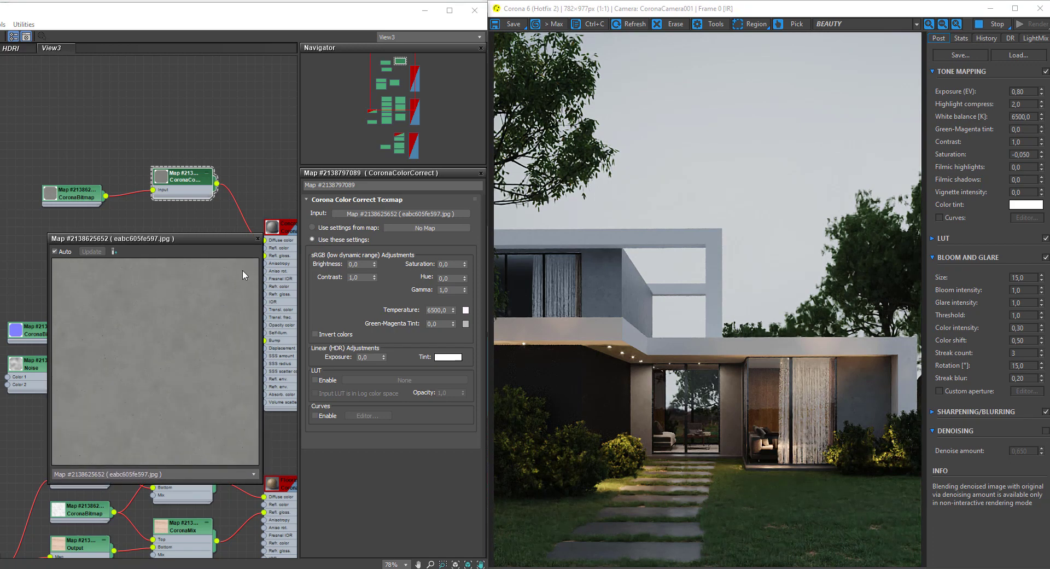
{"action": "left_click", "coordinate": [257, 240]}
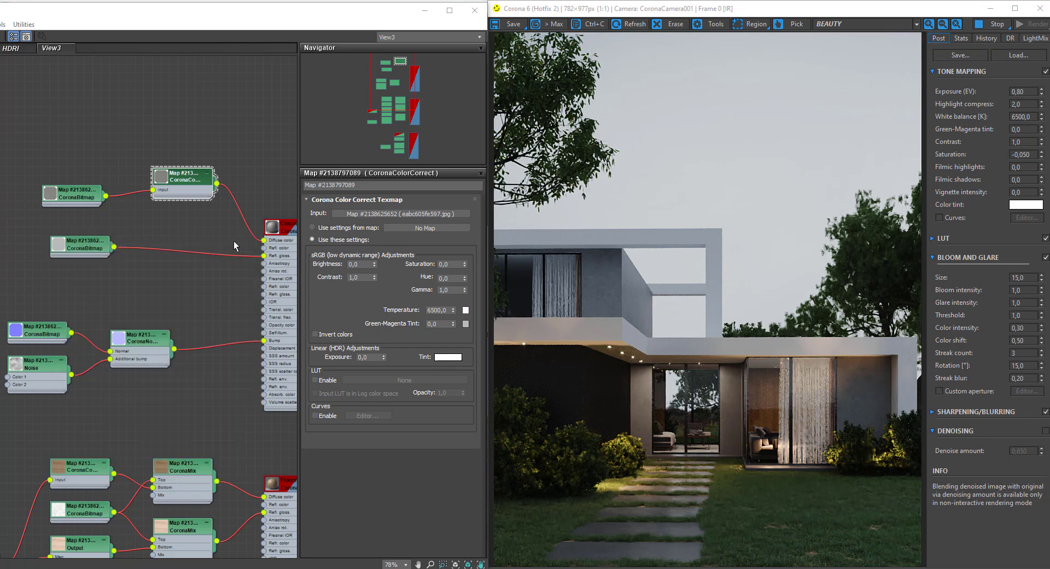
Open enlarged previews of the color-correction input and the color-corrected map side by side.
{"action": "right_click", "coordinate": [164, 193]}
{"action": "left_click", "coordinate": [110, 238]}
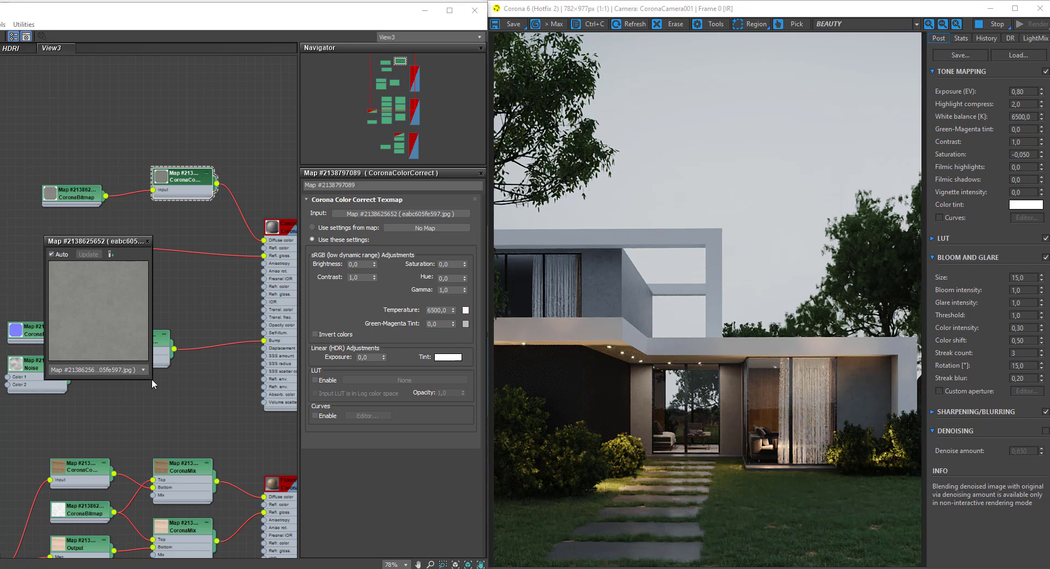
{"action": "left_click_drag", "start_coordinate": [151, 379], "coordinate": [223, 450]}
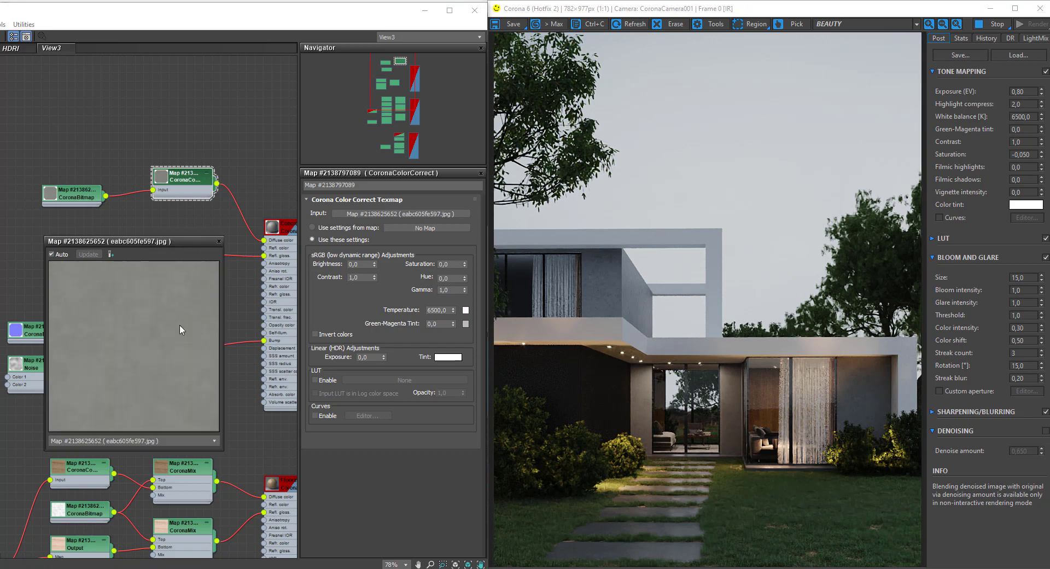
{"action": "right_click", "coordinate": [171, 178]}
{"action": "left_click", "coordinate": [216, 220]}
{"action": "left_click_drag", "start_coordinate": [173, 245], "coordinate": [131, 217]}
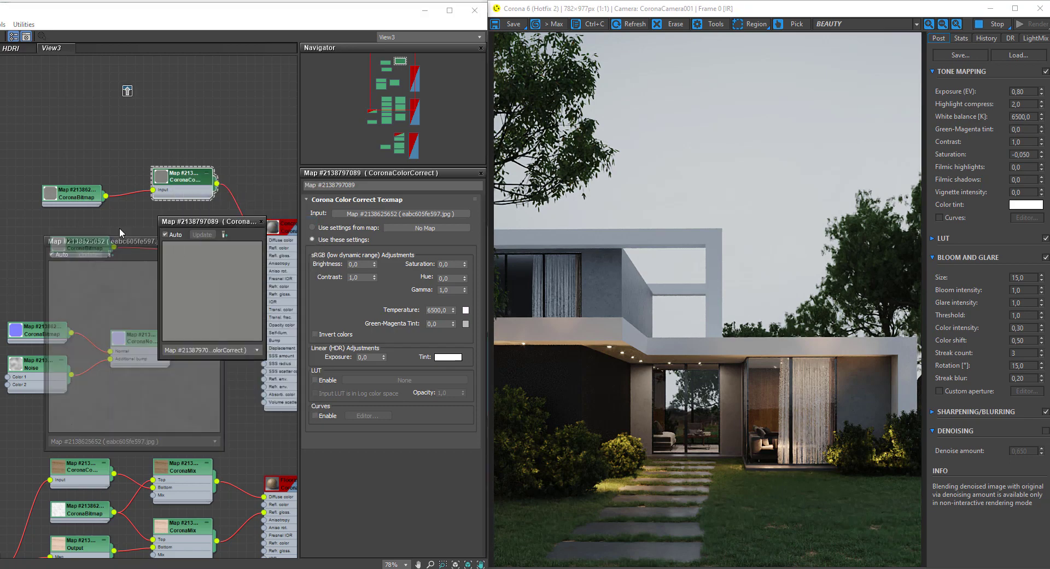
{"action": "left_click_drag", "start_coordinate": [220, 224], "coordinate": [246, 221]}
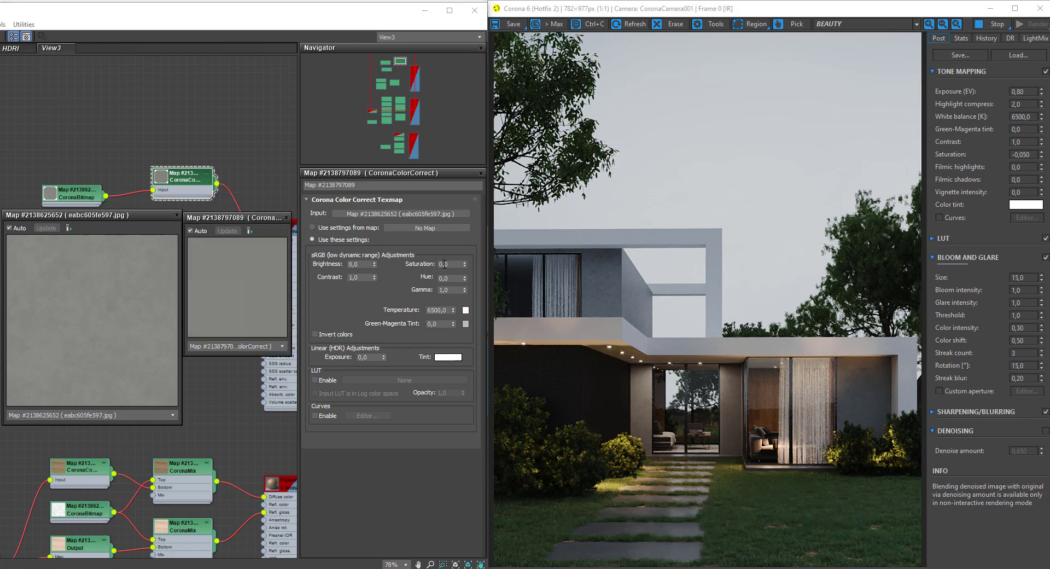
Set the CoronaColorCorrect Exposure to 0,5 and Contrast to 3,0.
{"action": "double_click", "coordinate": [357, 357]}
{"action": "type", "text": "0,5"}
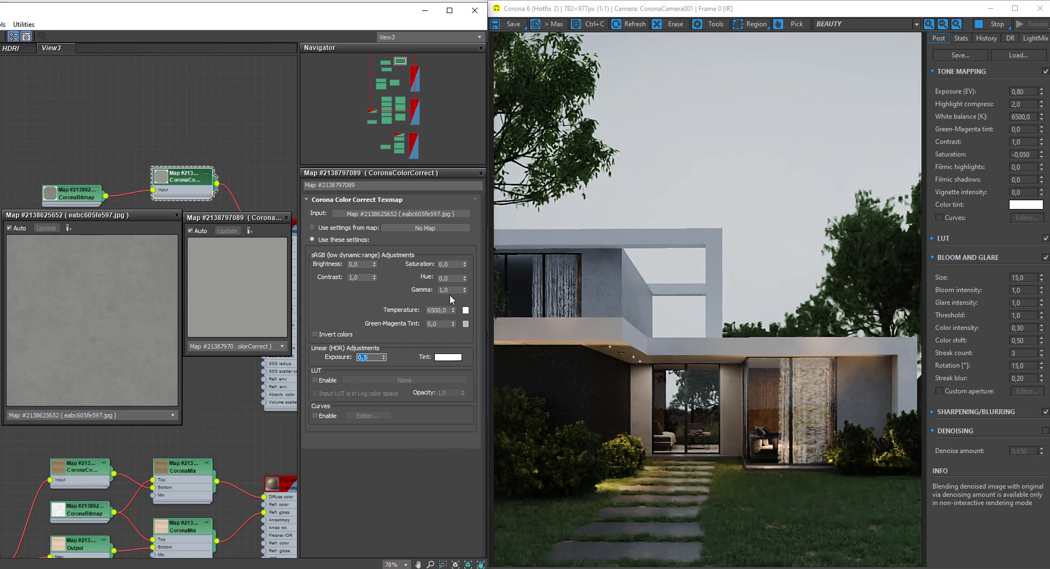
{"action": "left_click", "coordinate": [361, 277]}
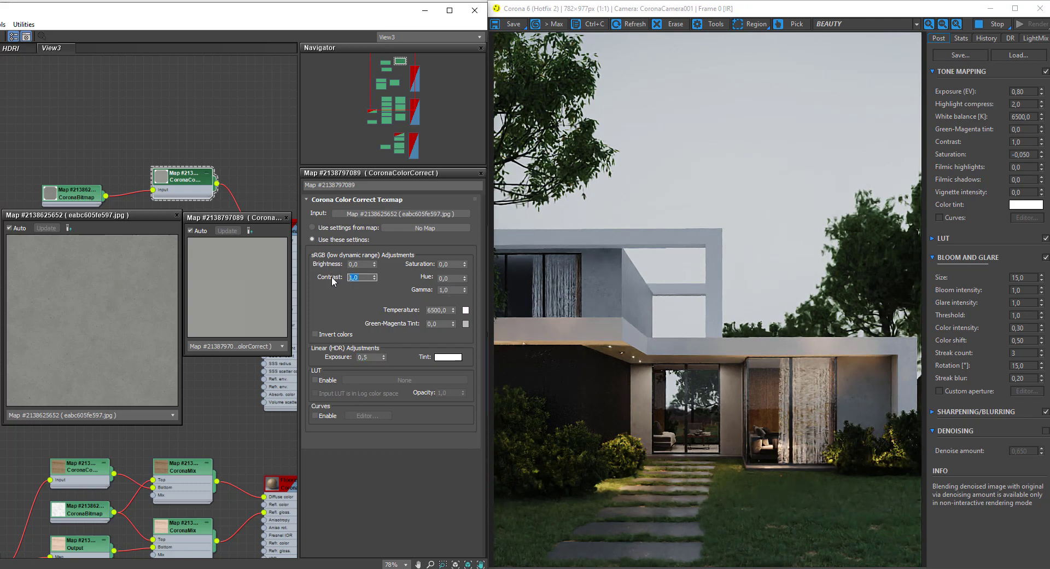
{"action": "type", "text": "3"}
{"action": "key", "text": "Return"}
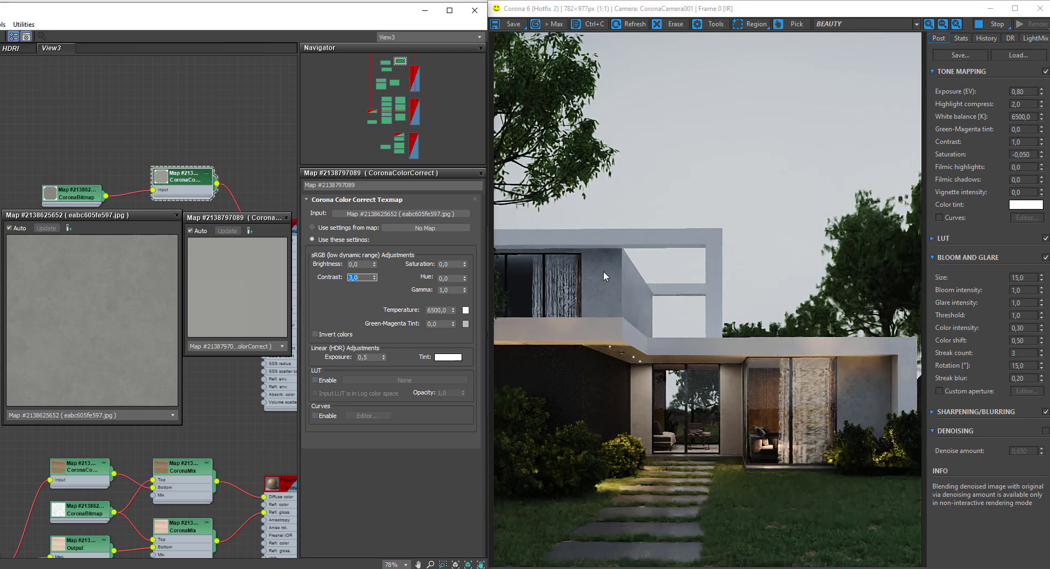
Try Temperature values 5500, 8500 and 3000, then return it to 6500.
{"action": "double_click", "coordinate": [449, 310]}
{"action": "type", "text": "5500"}
{"action": "key", "text": "Return"}
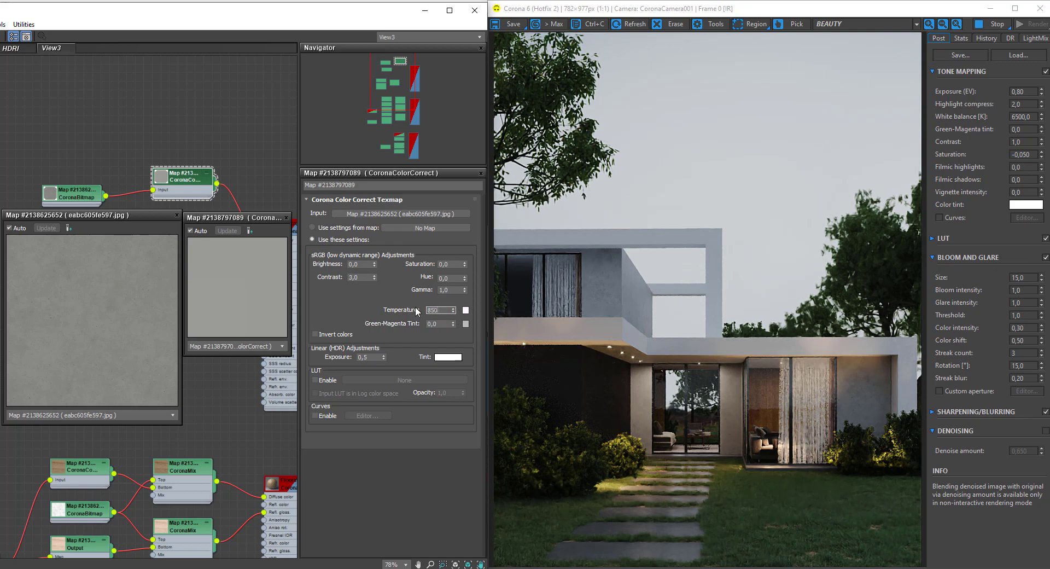
{"action": "type", "text": "0"}
{"action": "key", "text": "Return"}
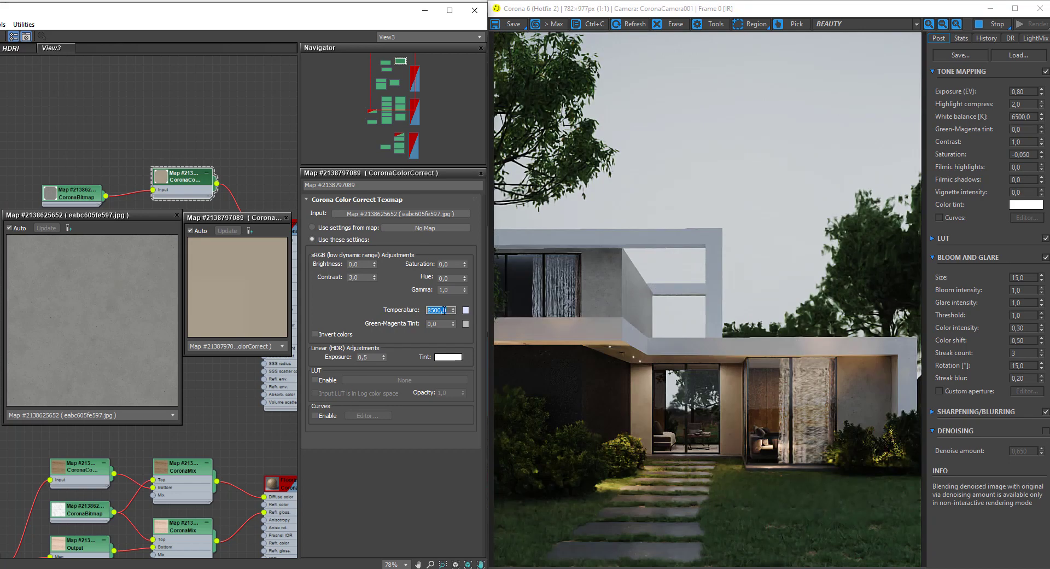
{"action": "type", "text": "3"}
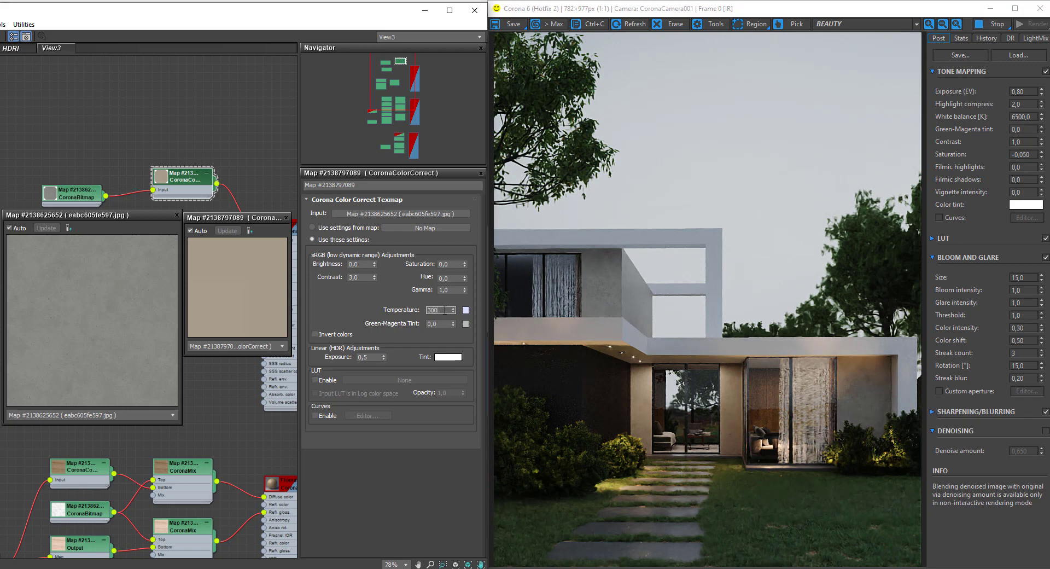
{"action": "key", "text": "Return"}
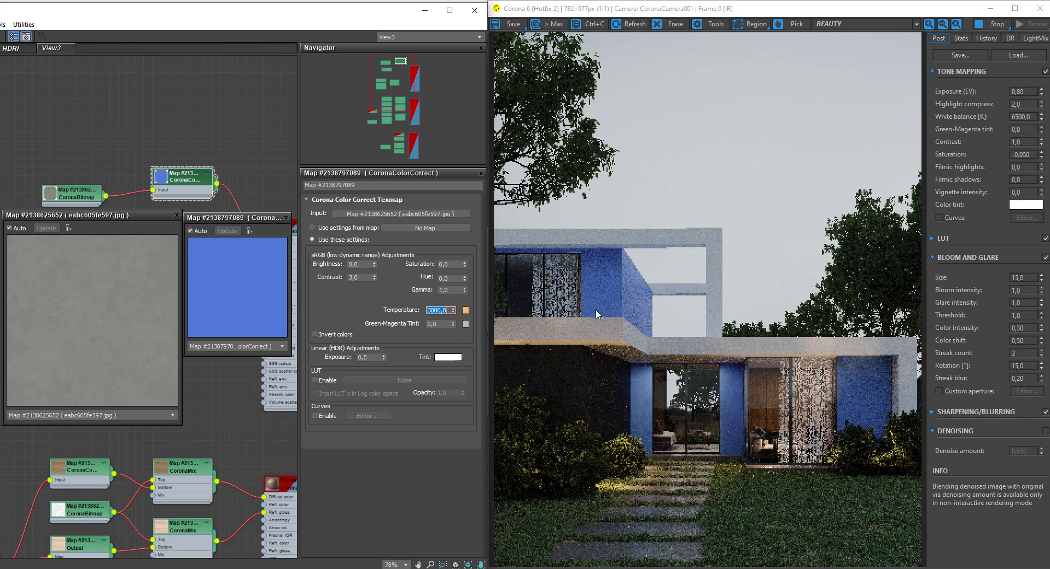
{"action": "type", "text": "6500"}
{"action": "key", "text": "Return"}
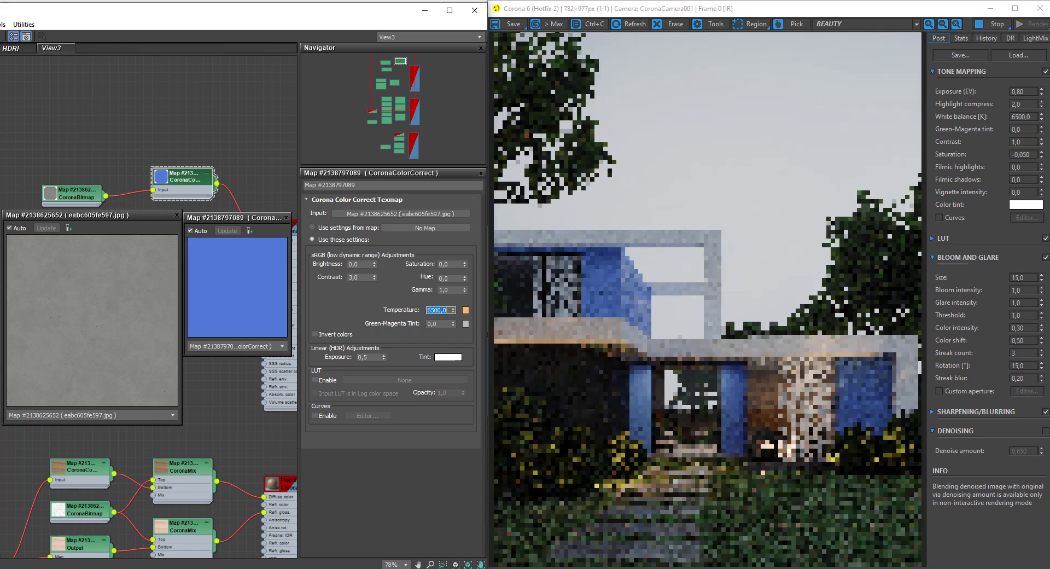
Open the Tint color picker and try a saturated deep green tint.
{"action": "left_click", "coordinate": [448, 358]}
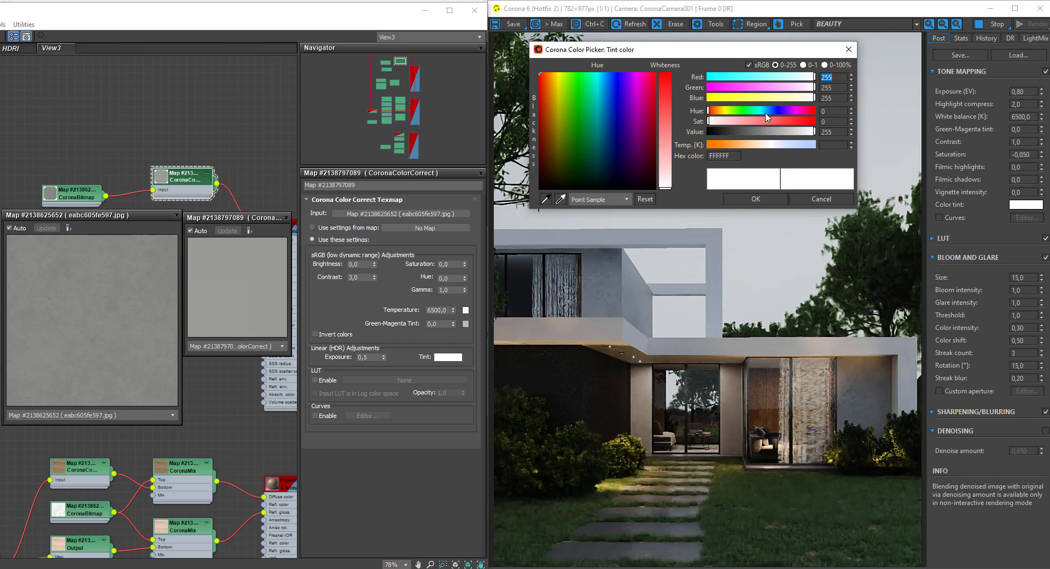
{"action": "left_click", "coordinate": [748, 113]}
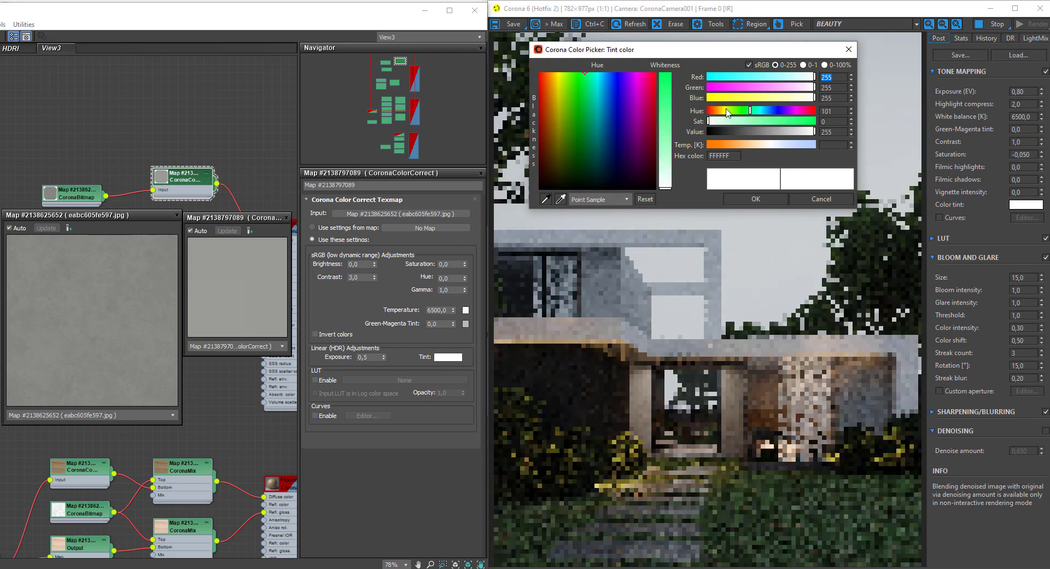
{"action": "left_click", "coordinate": [727, 111]}
{"action": "left_click_drag", "start_coordinate": [731, 112], "coordinate": [738, 111]}
{"action": "left_click", "coordinate": [801, 120]}
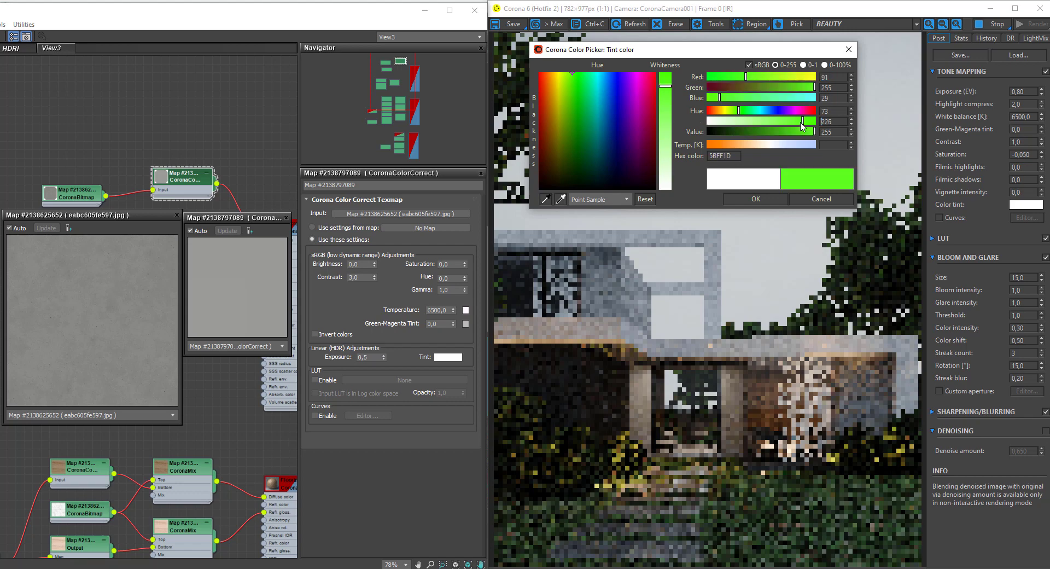
{"action": "left_click_drag", "start_coordinate": [789, 135], "coordinate": [761, 132]}
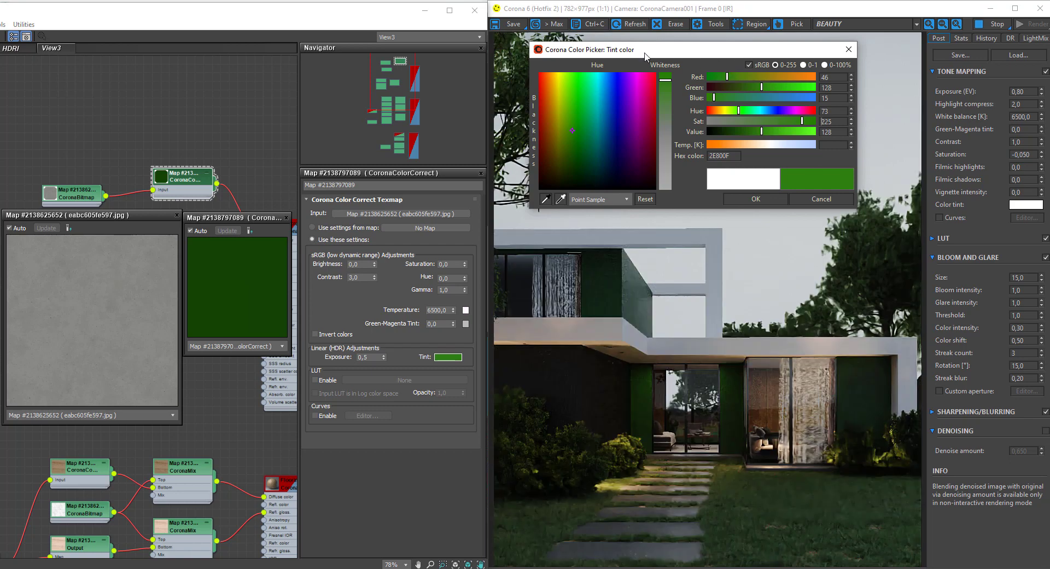
Uncover the render to judge the green walls and desaturate the tint to greyish green.
{"action": "left_click_drag", "start_coordinate": [645, 54], "coordinate": [164, 12]}
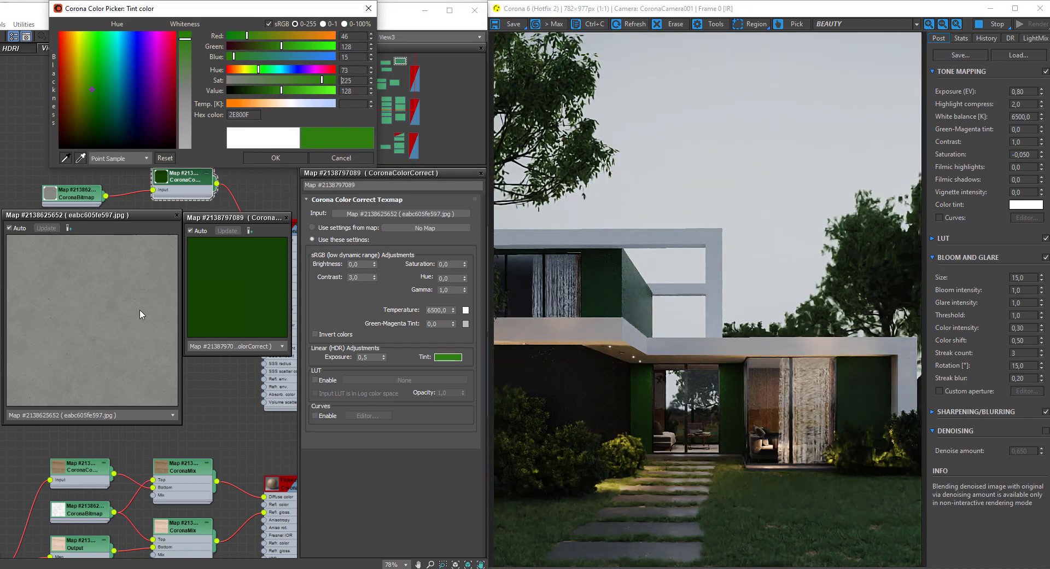
{"action": "scroll", "coordinate": [625, 291], "scroll_direction": "up", "scroll_amount": 1}
{"action": "scroll", "coordinate": [624, 291], "scroll_direction": "up", "scroll_amount": 1}
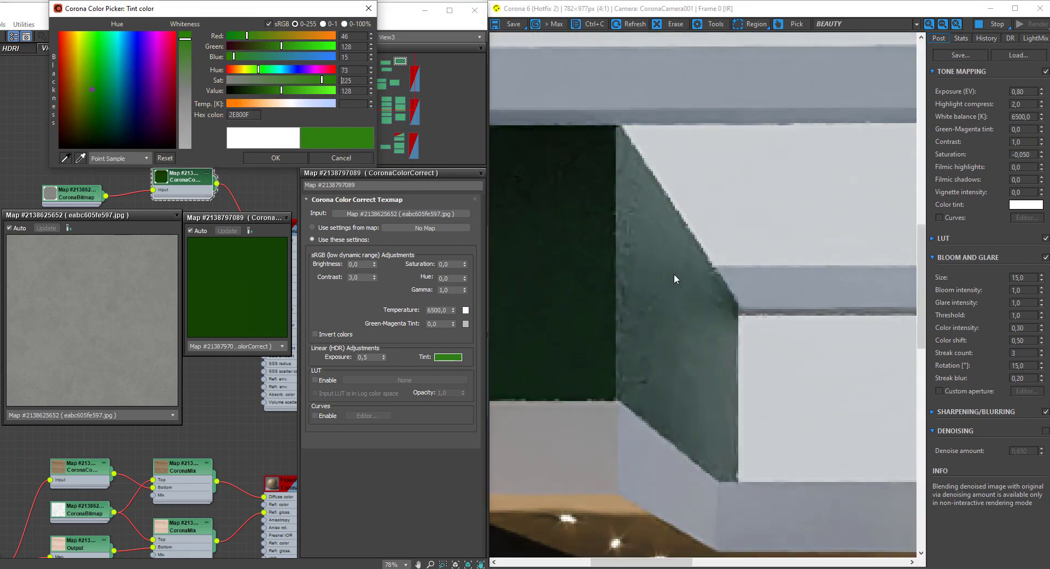
{"action": "scroll", "coordinate": [696, 268], "scroll_direction": "down", "scroll_amount": 2}
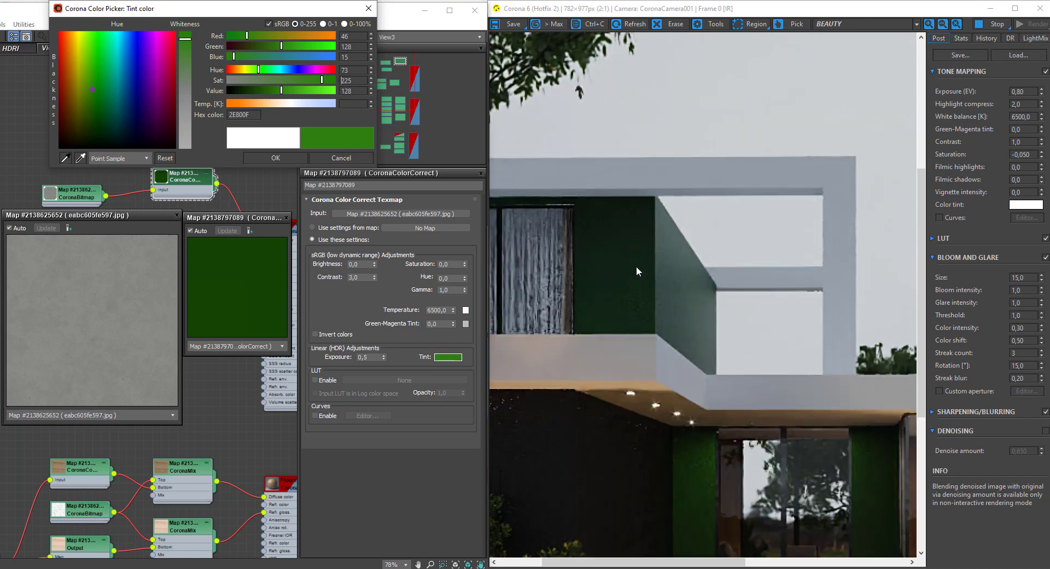
{"action": "scroll", "coordinate": [635, 266], "scroll_direction": "up", "scroll_amount": 2}
{"action": "left_click", "coordinate": [246, 80]}
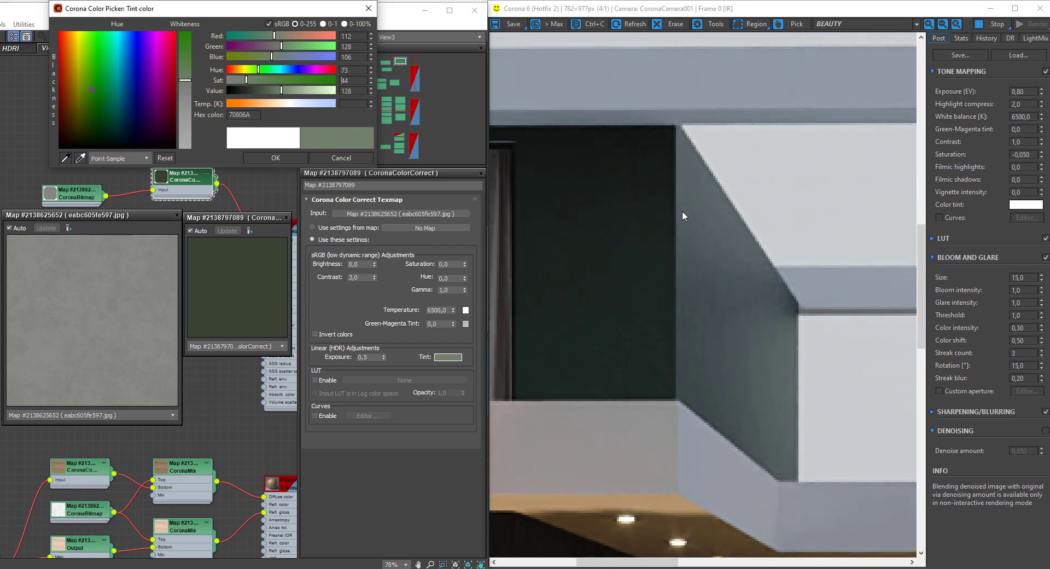
Change the tint to a pale mauve with value 180 and accept it.
{"action": "scroll", "coordinate": [682, 211], "scroll_direction": "down", "scroll_amount": 1}
{"action": "scroll", "coordinate": [680, 217], "scroll_direction": "down", "scroll_amount": 1}
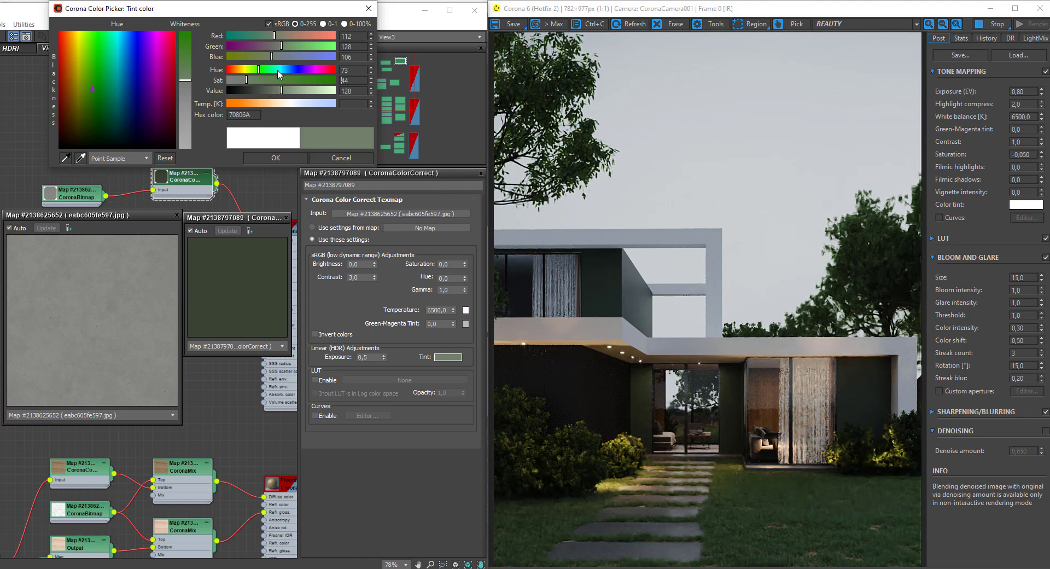
{"action": "left_click", "coordinate": [323, 67]}
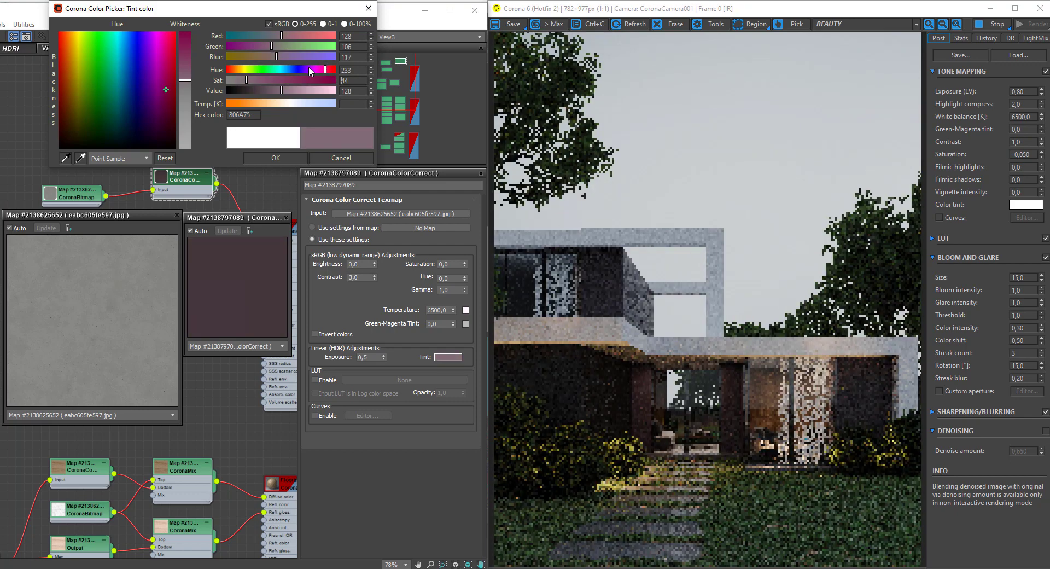
{"action": "left_click", "coordinate": [304, 90]}
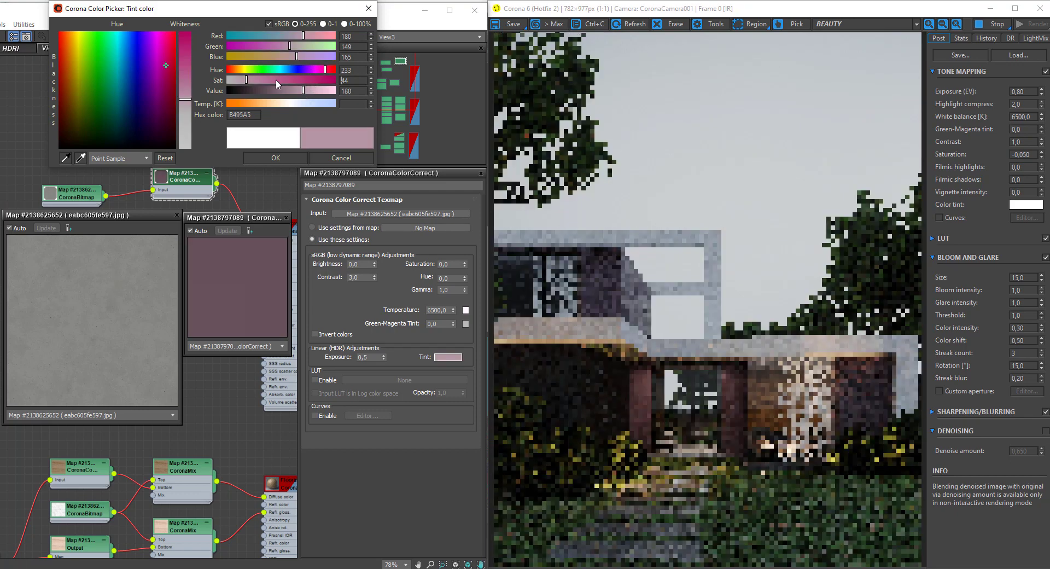
{"action": "left_click", "coordinate": [274, 78]}
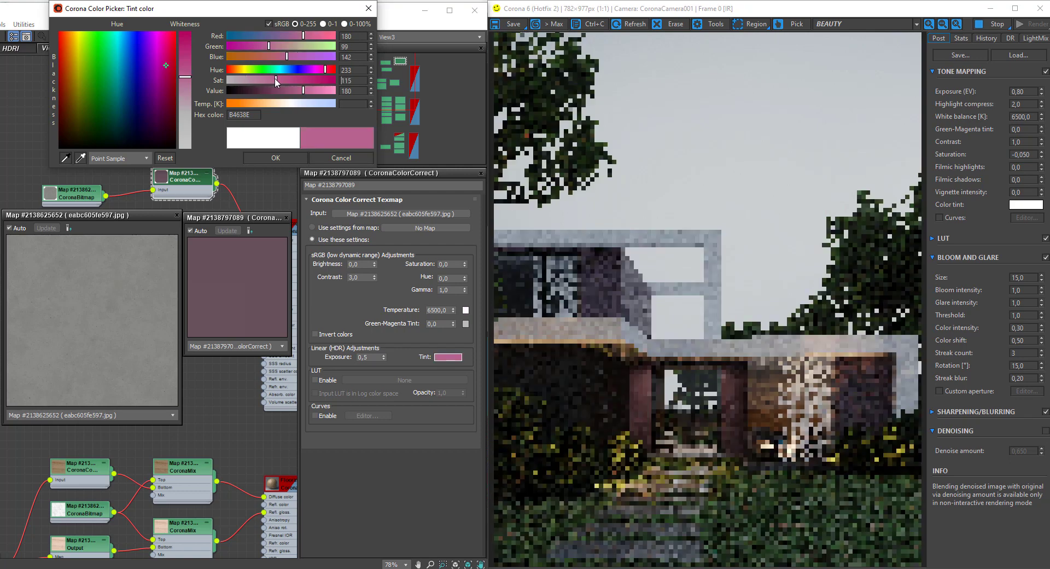
{"action": "left_click", "coordinate": [254, 79]}
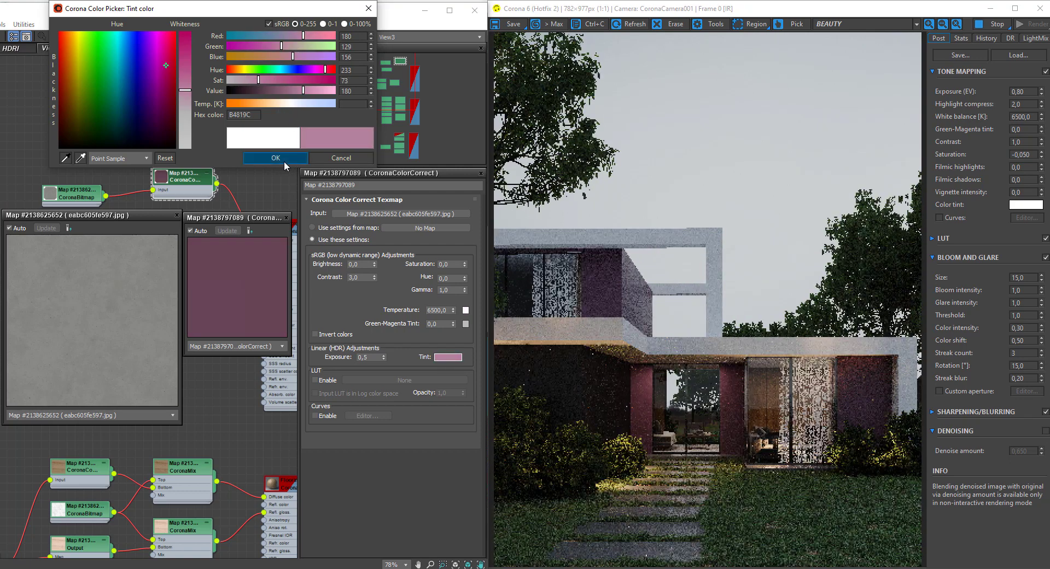
{"action": "left_click", "coordinate": [275, 158]}
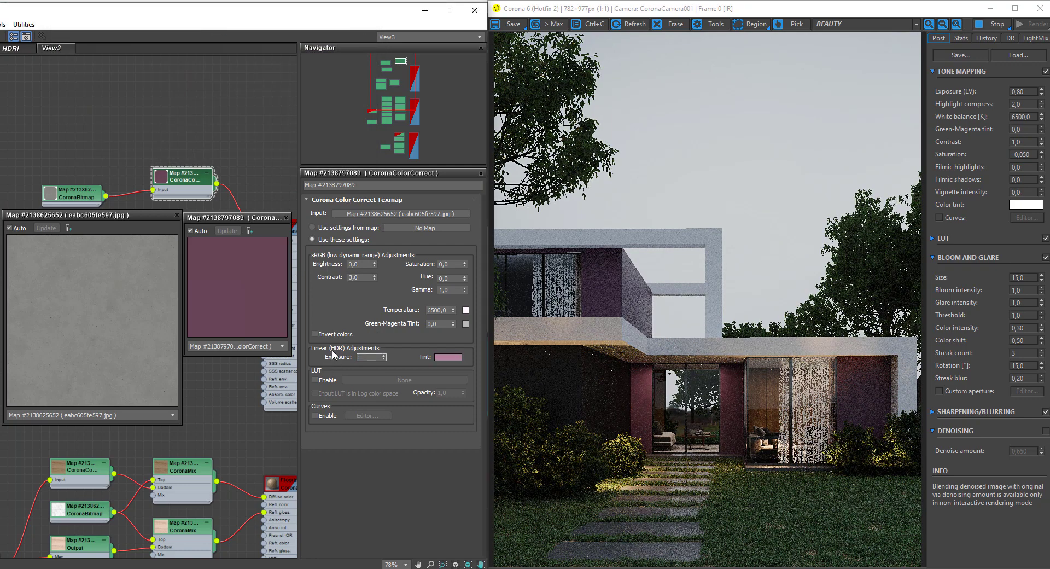
Set the colour-correct Exposure to 0,8 and close both map preview windows.
{"action": "type", "text": "0,8"}
{"action": "key", "text": "Return"}
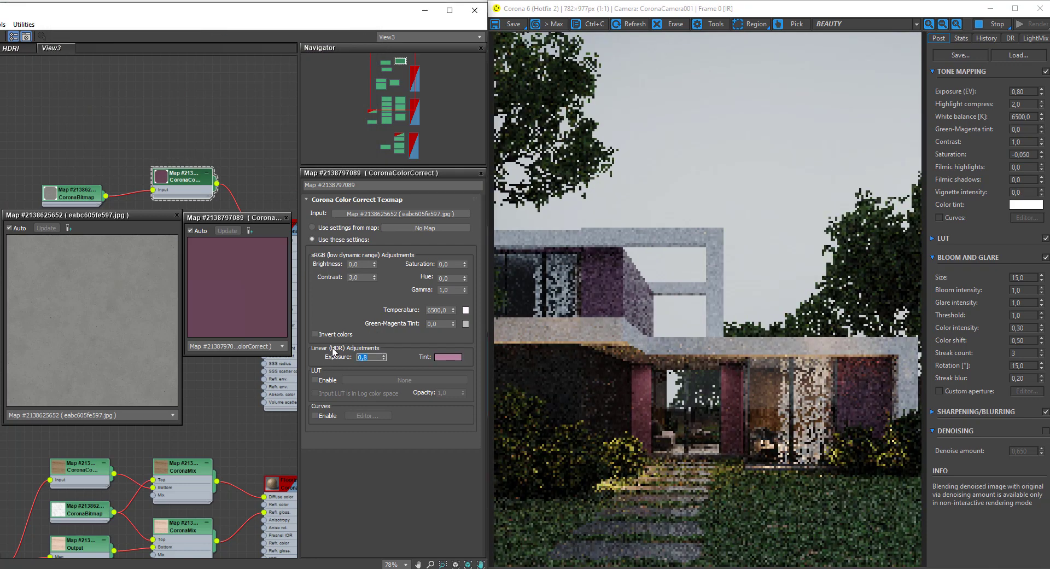
{"action": "left_click", "coordinate": [286, 218]}
{"action": "left_click", "coordinate": [176, 215]}
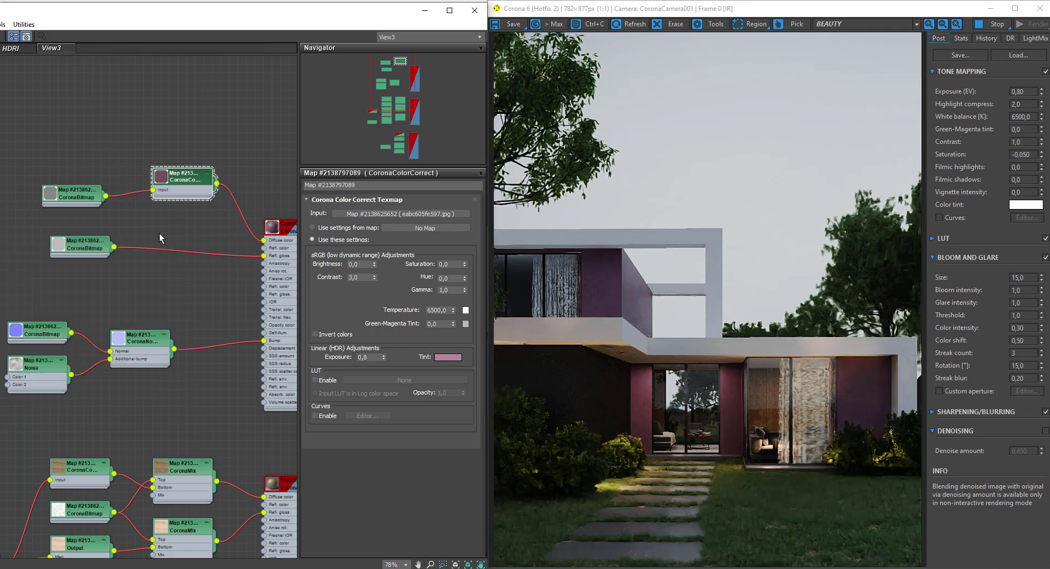
Pan the node graph and move the second CoronaBitmap node left.
{"action": "middle_click_drag", "start_coordinate": [155, 221], "coordinate": [156, 234]}
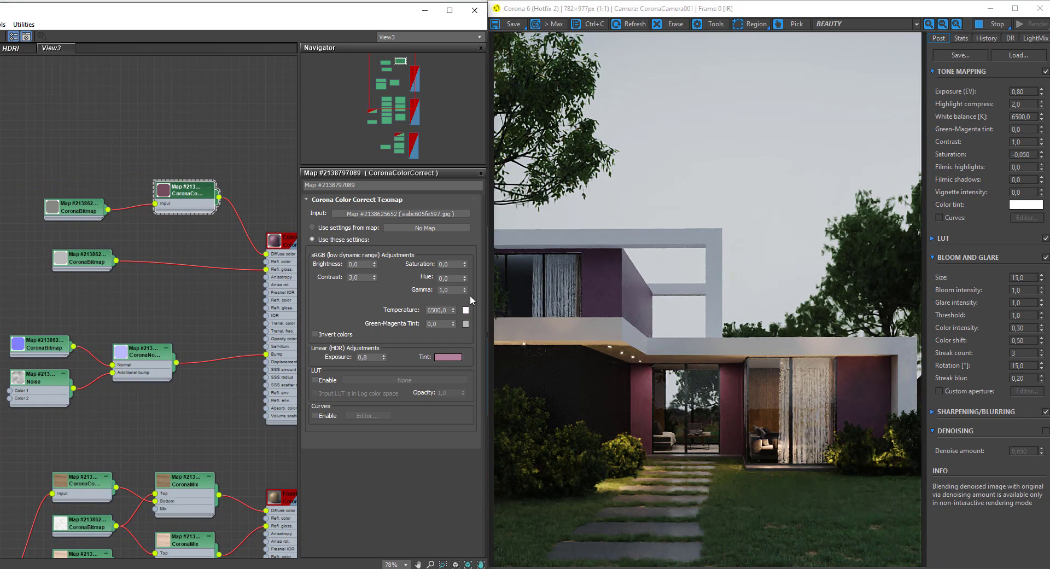
{"action": "middle_click_drag", "start_coordinate": [143, 268], "coordinate": [161, 255]}
{"action": "mouse_move", "coordinate": [158, 252]}
{"action": "left_mouse_down"}
{"action": "mouse_move", "coordinate": [133, 251]}
{"action": "mouse_move", "coordinate": [187, 261]}
{"action": "left_mouse_up"}
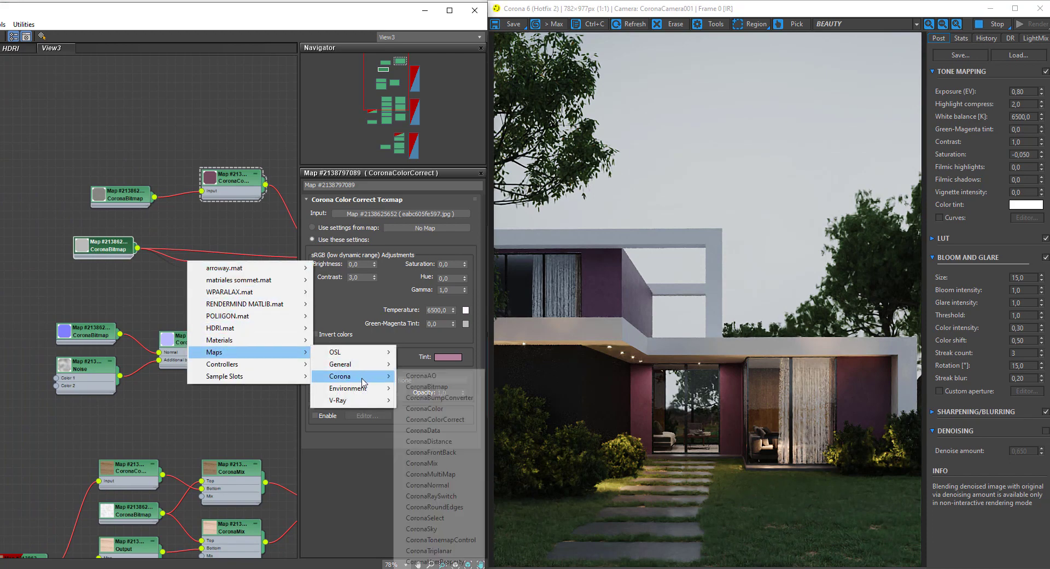
{"action": "left_click", "coordinate": [458, 425]}
{"action": "middle_click_drag", "start_coordinate": [204, 256], "coordinate": [157, 254]}
{"action": "left_click_drag", "start_coordinate": [158, 254], "coordinate": [175, 286]}
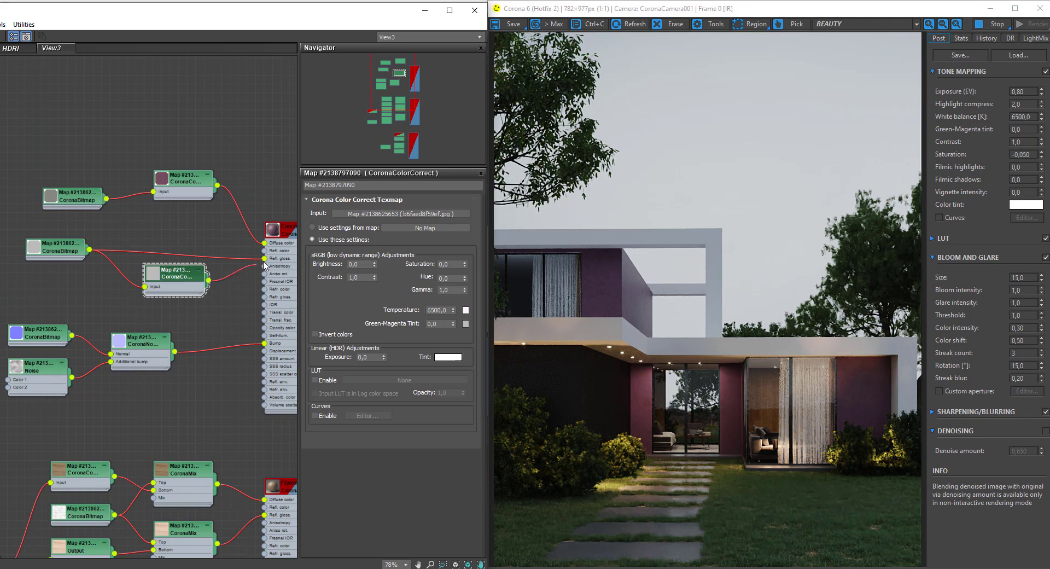
{"action": "left_click_drag", "start_coordinate": [207, 281], "coordinate": [264, 258]}
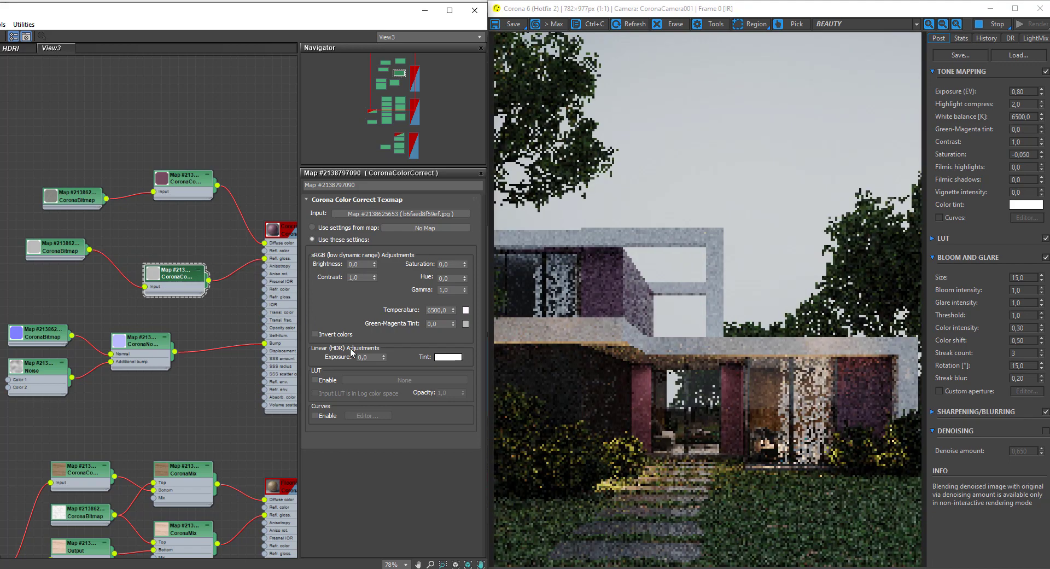
{"action": "double_click", "coordinate": [362, 356]}
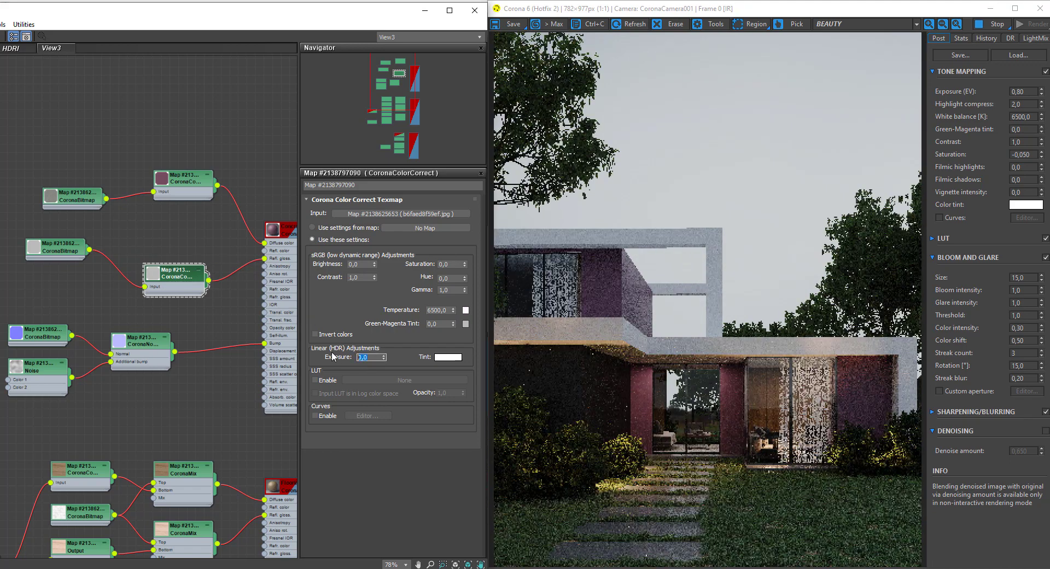
{"action": "type", "text": "-"}
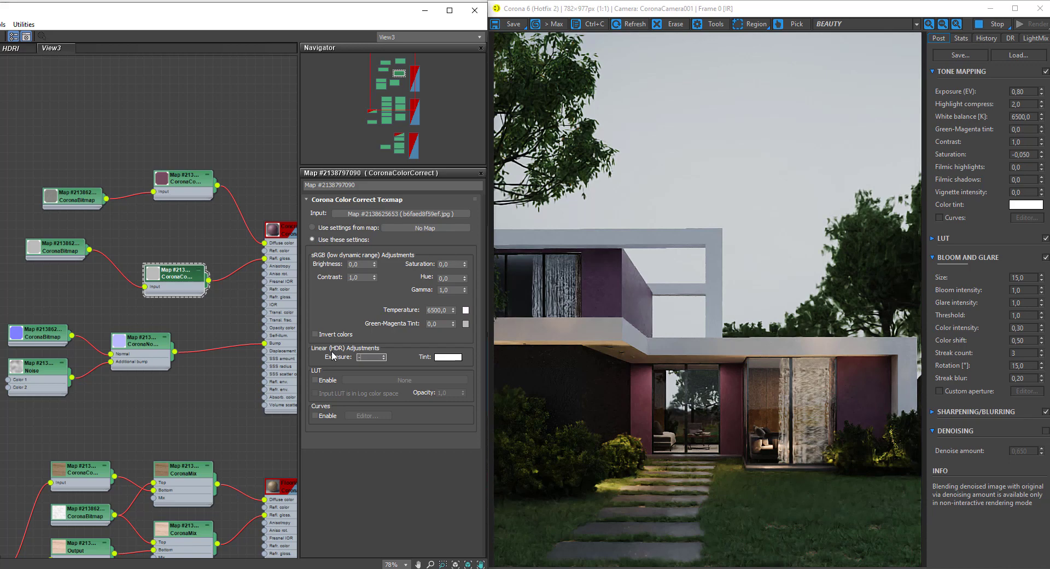
{"action": "type", "text": "1"}
{"action": "key", "text": "Return"}
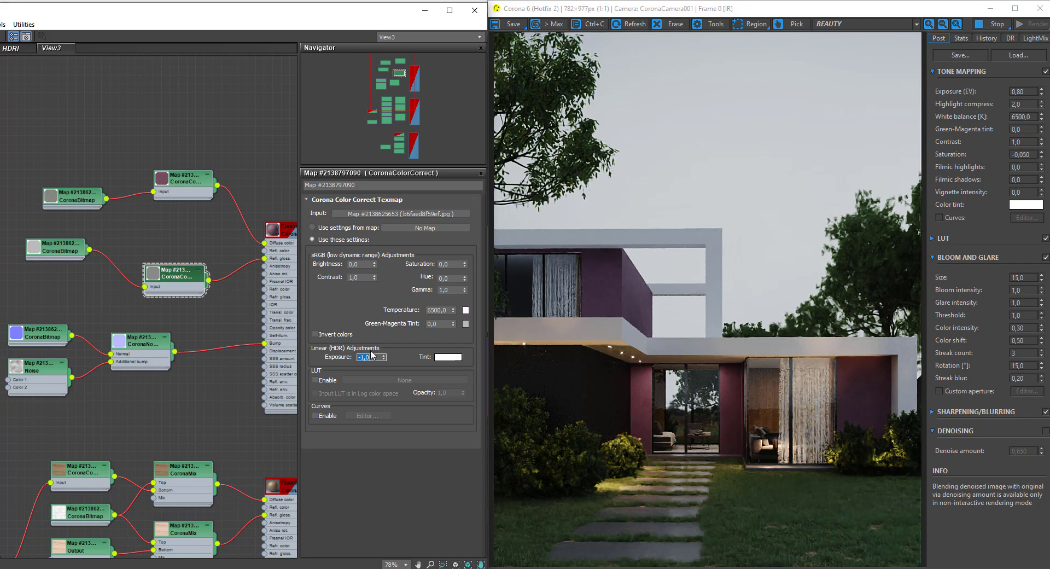
{"action": "key", "text": "Return"}
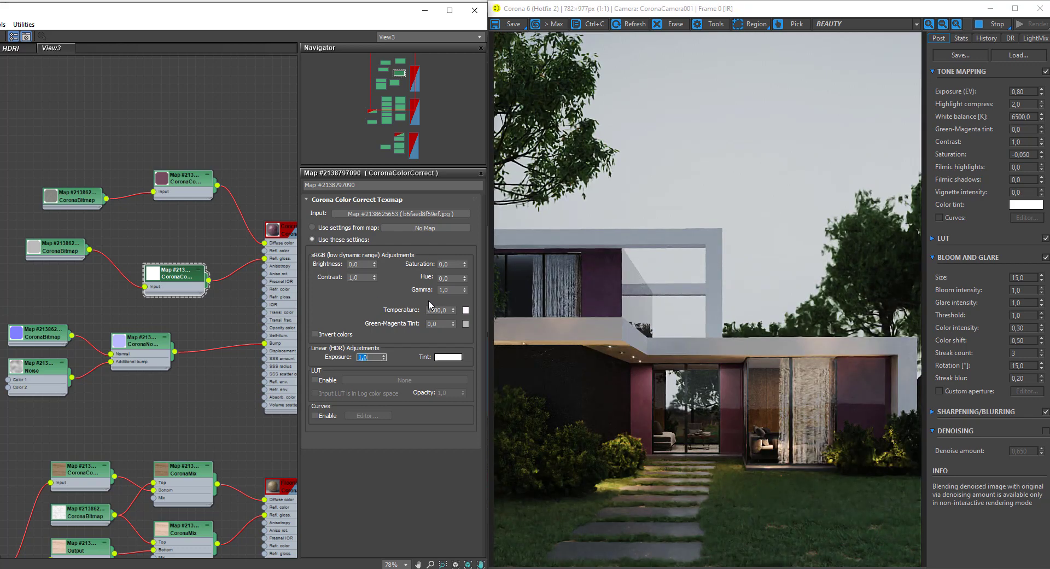
{"action": "type", "text": "0"}
{"action": "key", "text": "Return"}
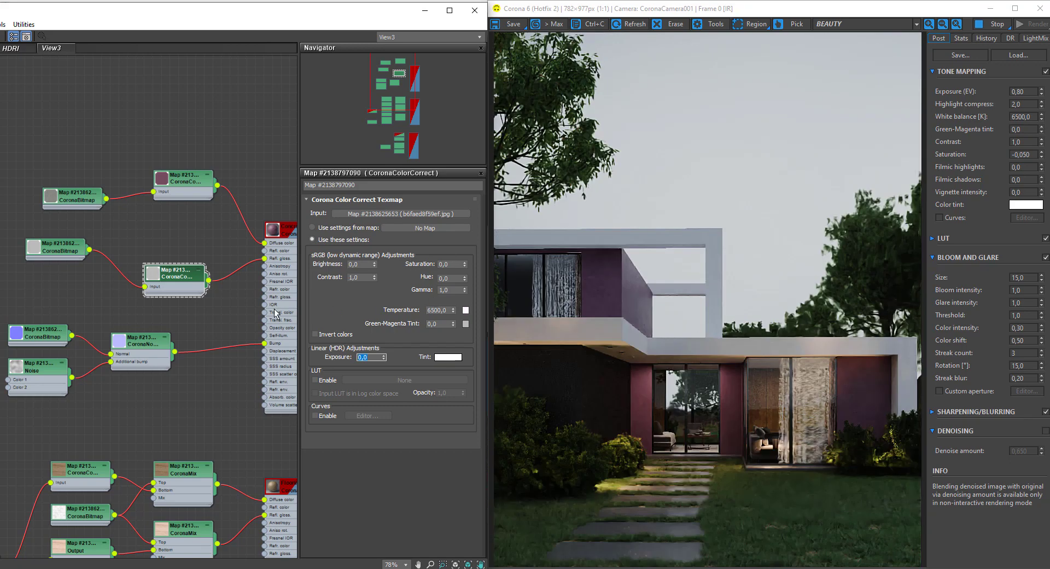
{"action": "middle_click_drag", "start_coordinate": [250, 235], "coordinate": [220, 134]}
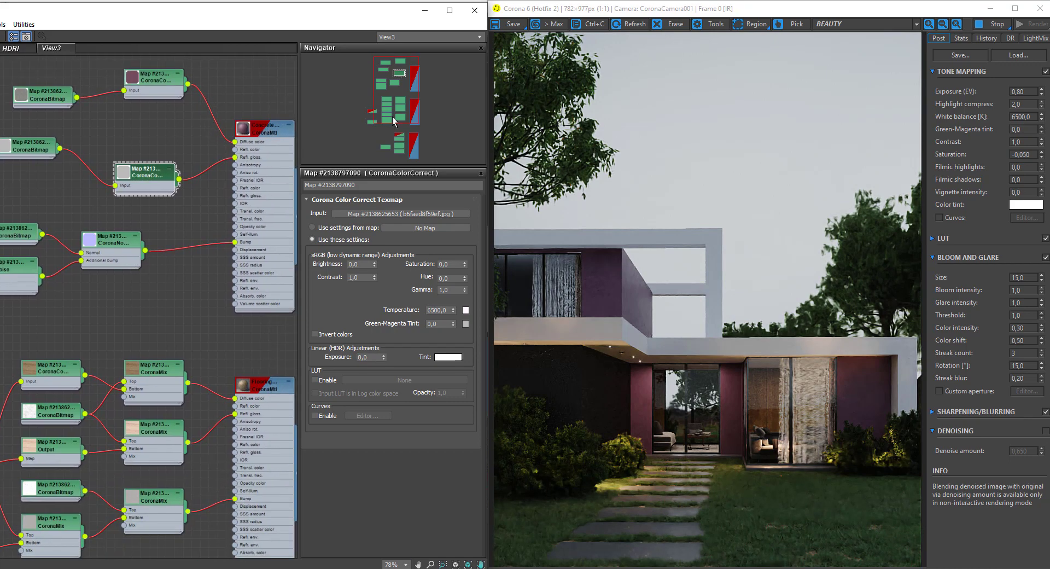
Assign the Flooring Standard Oak material to the selected walls.
{"action": "left_click_drag", "start_coordinate": [625, 16], "coordinate": [810, 16]}
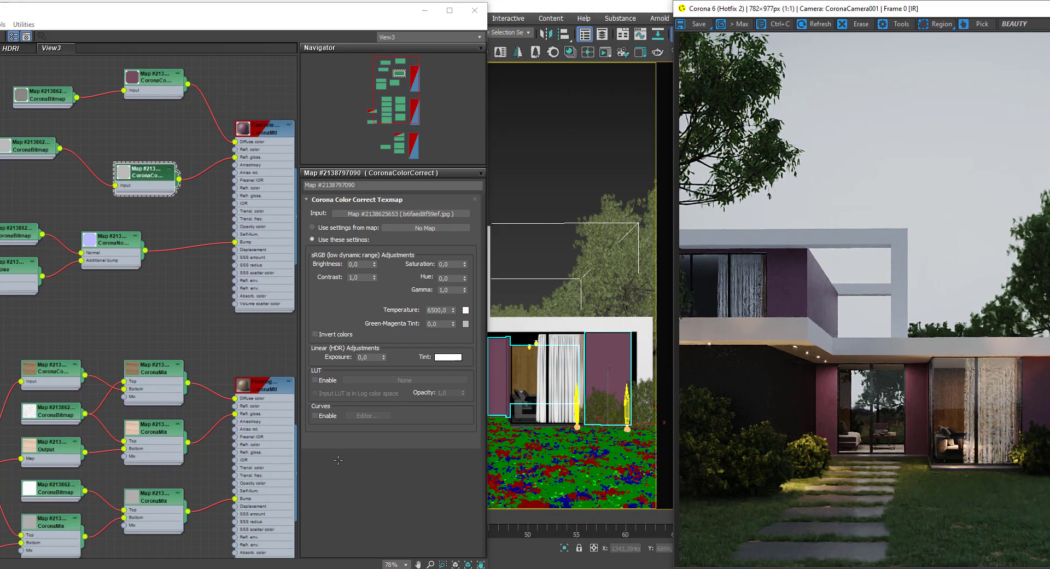
{"action": "right_click", "coordinate": [281, 409]}
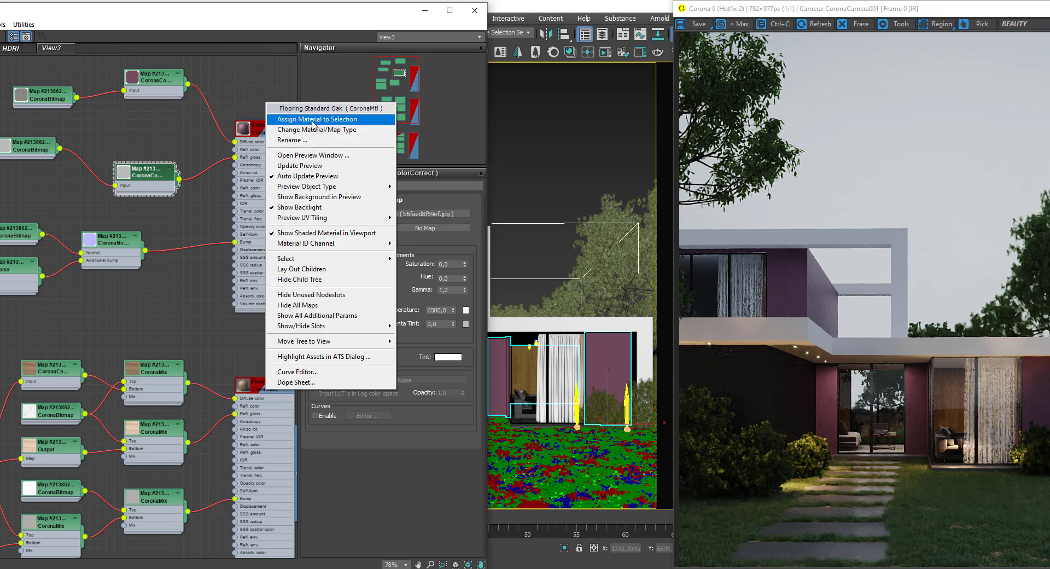
{"action": "left_click", "coordinate": [339, 120]}
Set Box040's UVW Map box alignment to the X axis.
{"action": "left_click_drag", "start_coordinate": [734, 8], "coordinate": [322, 8]}
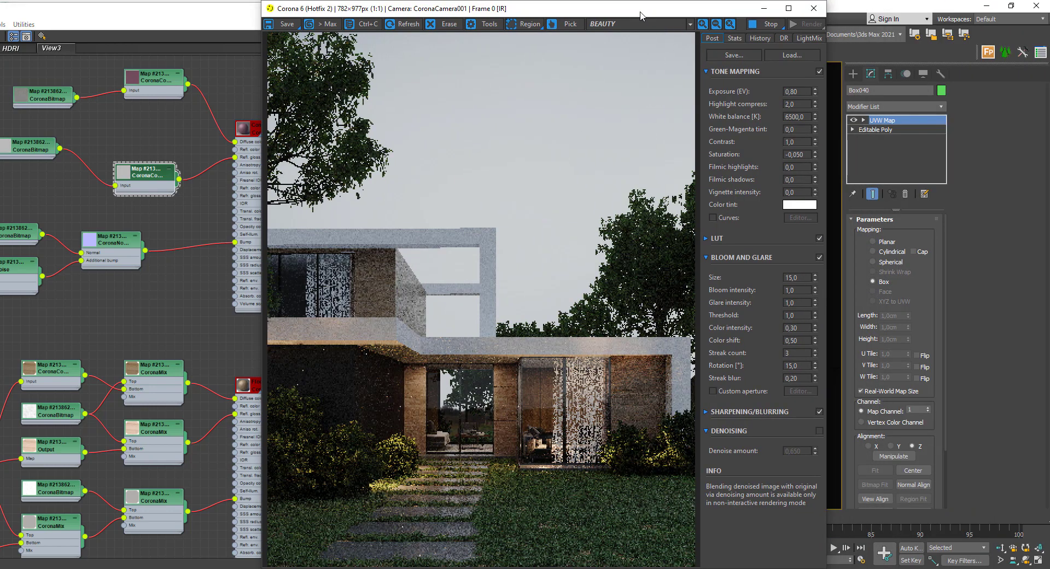
{"action": "left_click_drag", "start_coordinate": [575, 9], "coordinate": [374, 8]}
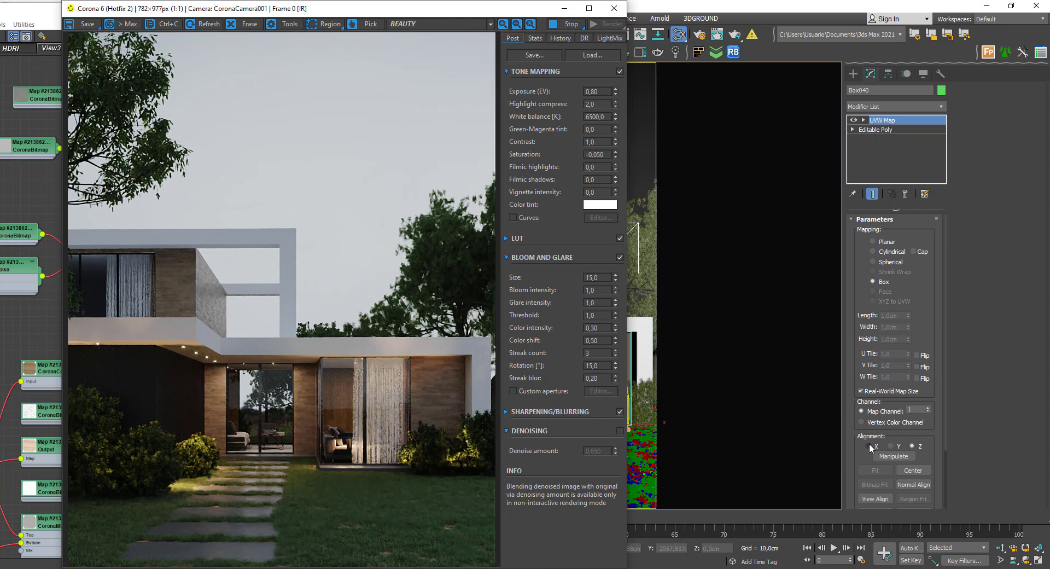
{"action": "left_click", "coordinate": [868, 445]}
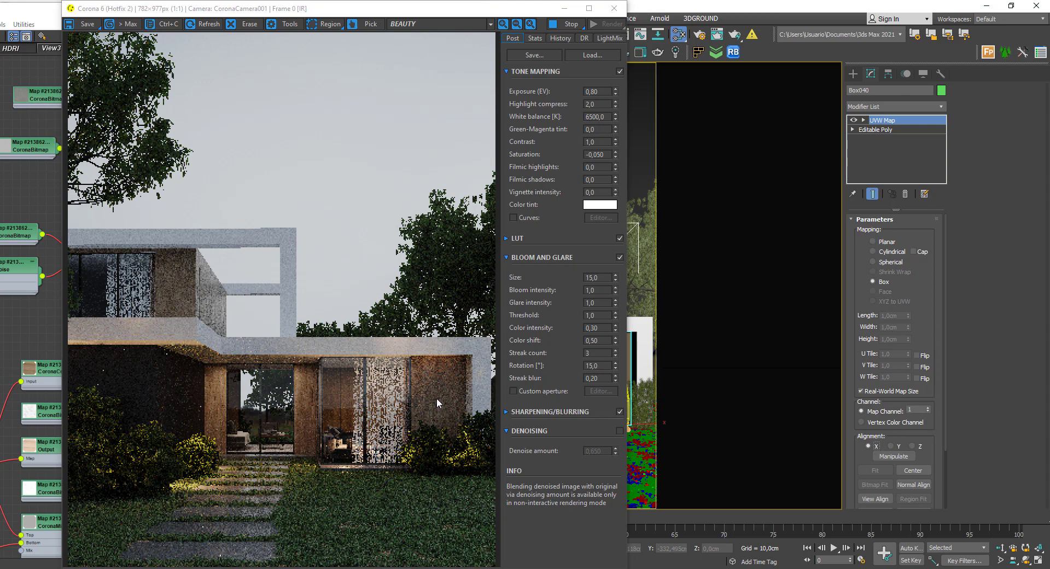
{"action": "left_click_drag", "start_coordinate": [428, 5], "coordinate": [657, 4]}
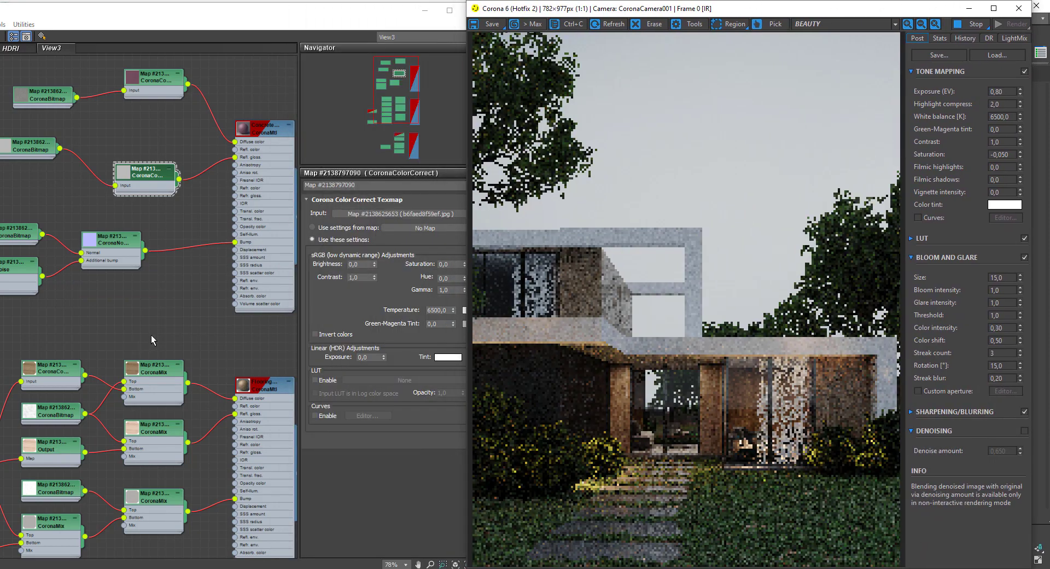
Open the wood texture's CoronaColorCorrect settings, then select its Output map.
{"action": "middle_click_drag", "start_coordinate": [152, 340], "coordinate": [200, 166]}
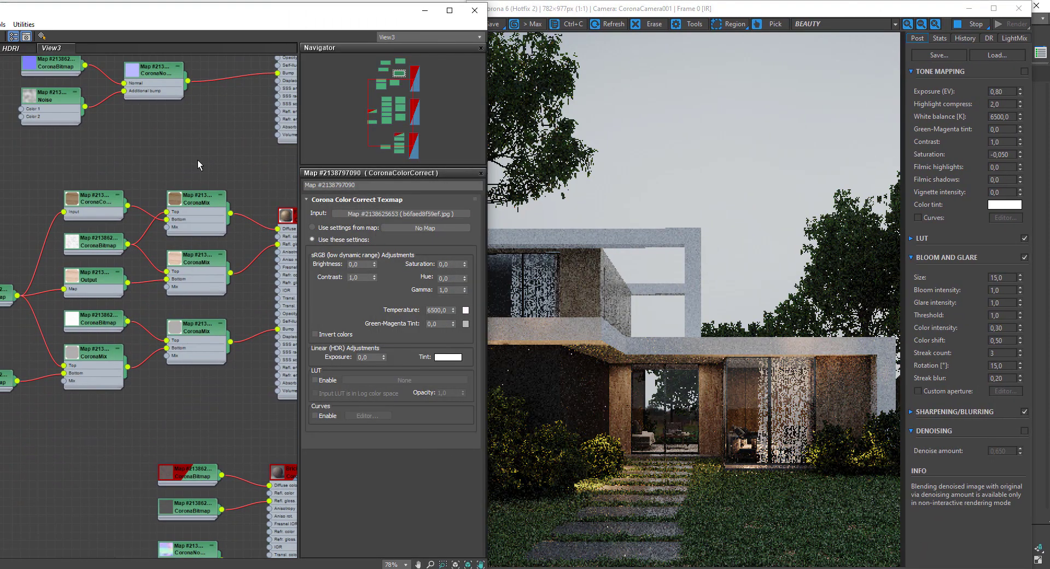
{"action": "double_click", "coordinate": [95, 202]}
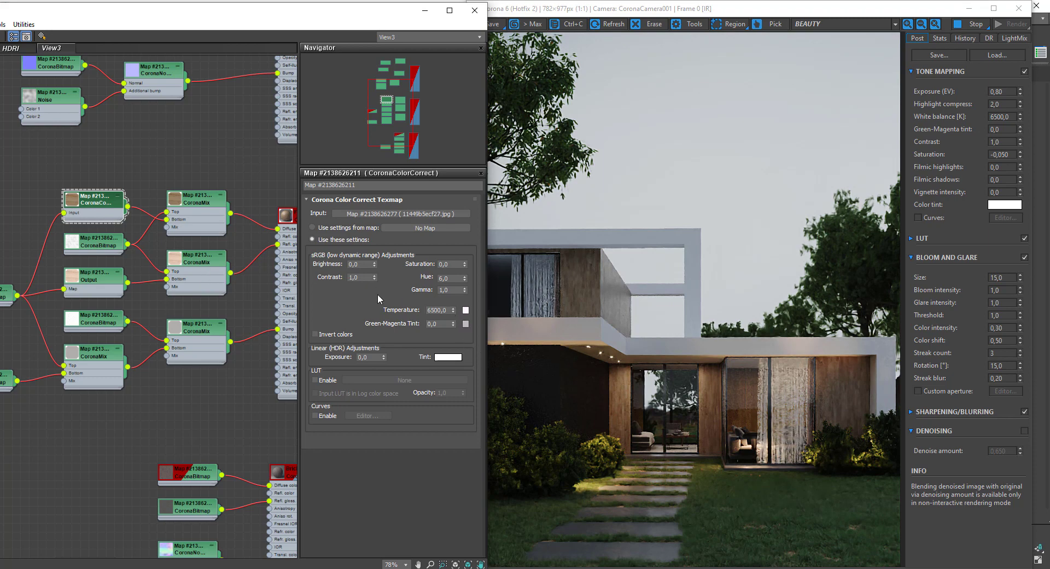
{"action": "mouse_move", "coordinate": [160, 290]}
{"action": "middle_mouse_down"}
{"action": "mouse_move", "coordinate": [215, 278]}
{"action": "mouse_move", "coordinate": [206, 311]}
{"action": "mouse_move", "coordinate": [124, 325]}
{"action": "mouse_move", "coordinate": [240, 278]}
{"action": "mouse_move", "coordinate": [205, 283]}
{"action": "middle_mouse_up"}
{"action": "left_click", "coordinate": [113, 296]}
Drag the shared red CoronaBitmap node out to the far left of the graph.
{"action": "scroll", "coordinate": [171, 285], "scroll_direction": "down", "scroll_amount": 1}
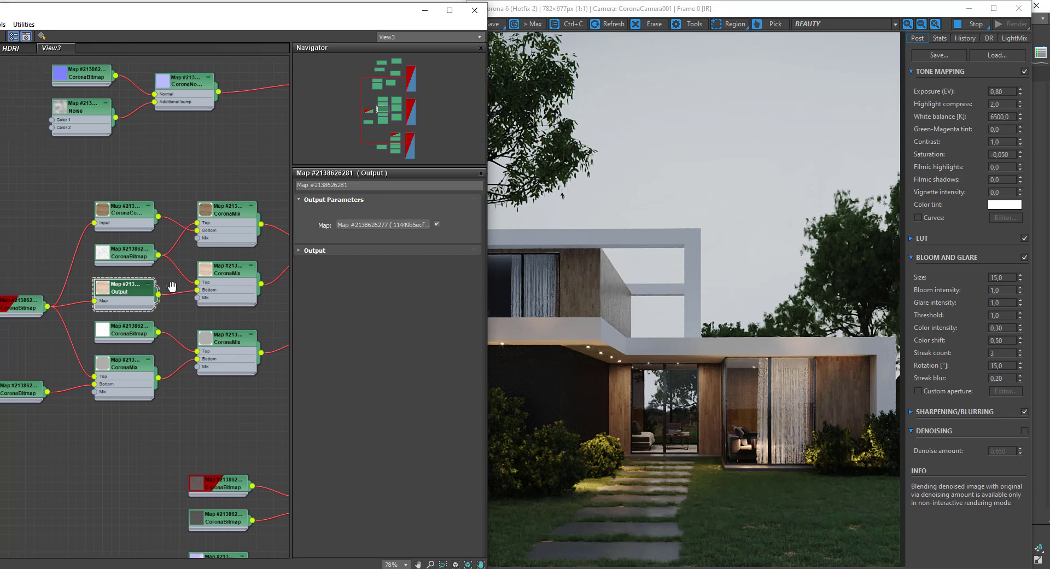
{"action": "scroll", "coordinate": [175, 282], "scroll_direction": "down", "scroll_amount": 1}
{"action": "scroll", "coordinate": [175, 276], "scroll_direction": "up", "scroll_amount": 1}
{"action": "scroll", "coordinate": [186, 285], "scroll_direction": "down", "scroll_amount": 1}
{"action": "mouse_move", "coordinate": [186, 285]}
{"action": "middle_mouse_down"}
{"action": "mouse_move", "coordinate": [146, 306]}
{"action": "mouse_move", "coordinate": [248, 285]}
{"action": "middle_mouse_up"}
{"action": "scroll", "coordinate": [153, 295], "scroll_direction": "up", "scroll_amount": 1}
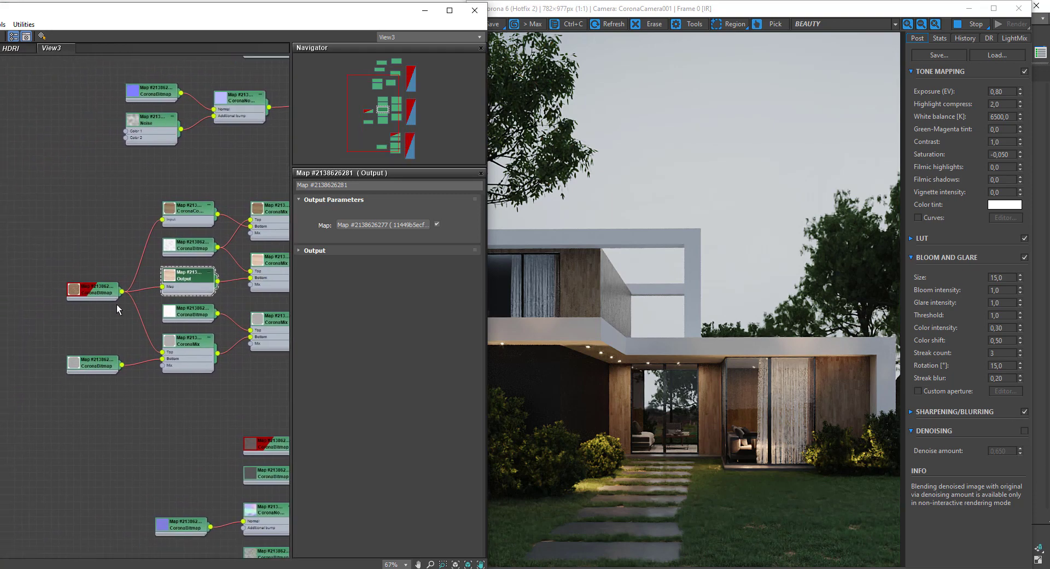
{"action": "left_click_drag", "start_coordinate": [110, 292], "coordinate": [44, 277]}
Add a new CoronaColorCorrect map node to the wood material graph.
{"action": "right_click", "coordinate": [80, 299]}
{"action": "mouse_move", "coordinate": [242, 412]}
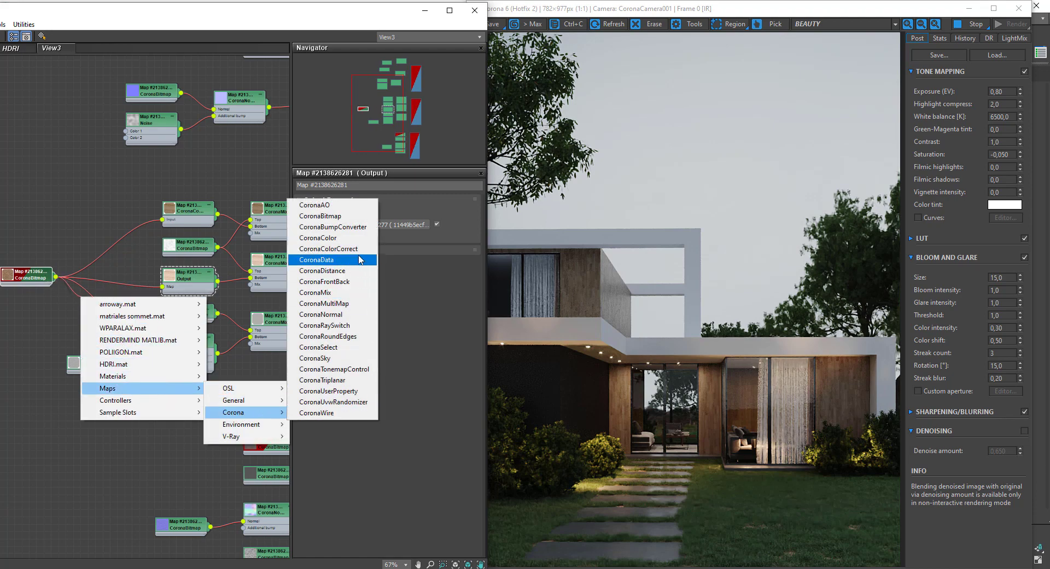
{"action": "left_click", "coordinate": [328, 248]}
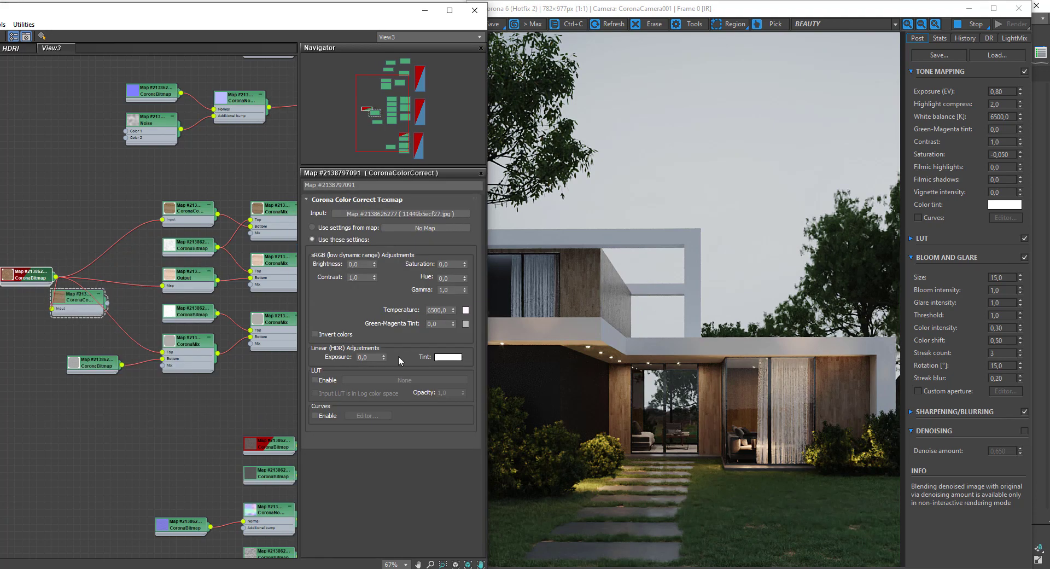
{"action": "left_click", "coordinate": [95, 310]}
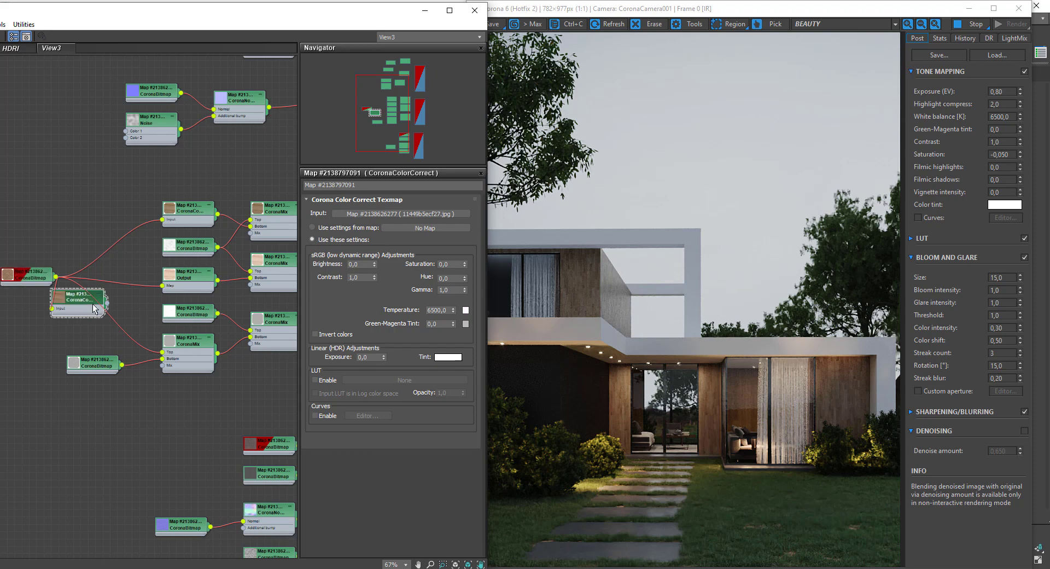
{"action": "double_click", "coordinate": [374, 357]}
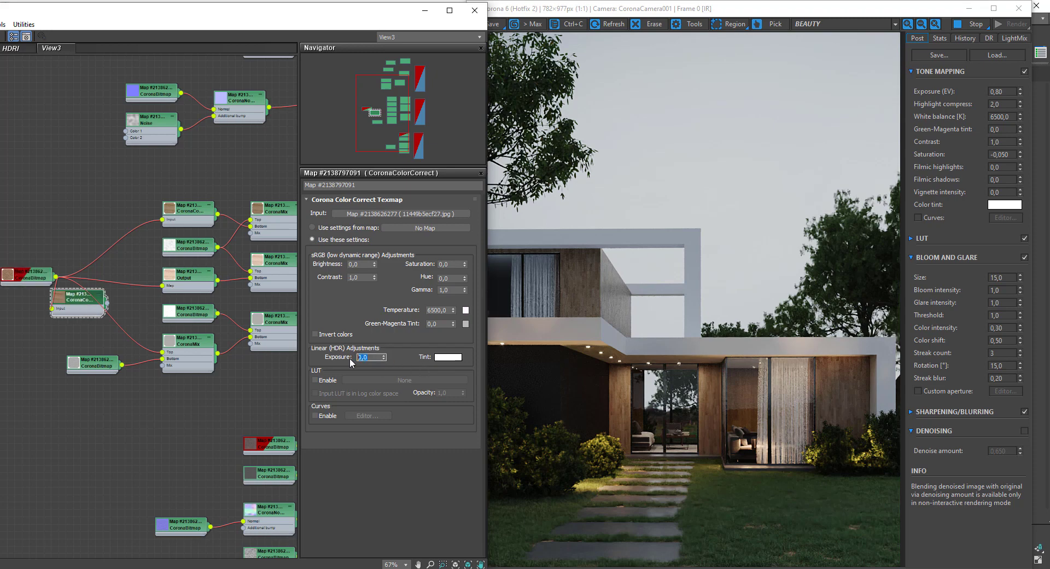
Expand the Output map's settings and wire the second CoronaMix into Refl. gloss.
{"action": "left_click", "coordinate": [195, 277]}
{"action": "left_click", "coordinate": [315, 250]}
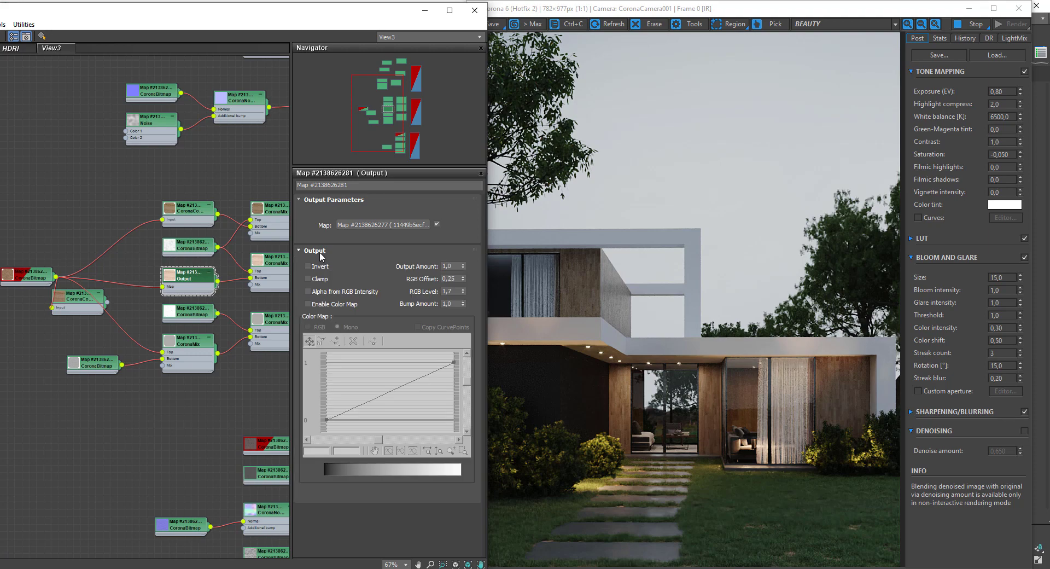
{"action": "middle_click_drag", "start_coordinate": [218, 285], "coordinate": [141, 314]}
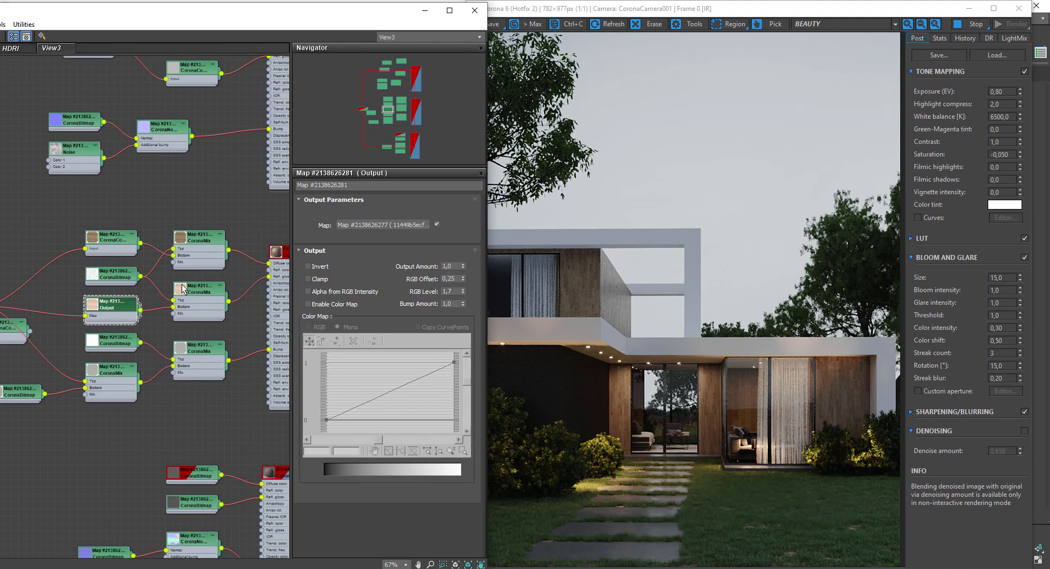
{"action": "left_click_drag", "start_coordinate": [140, 276], "coordinate": [268, 276]}
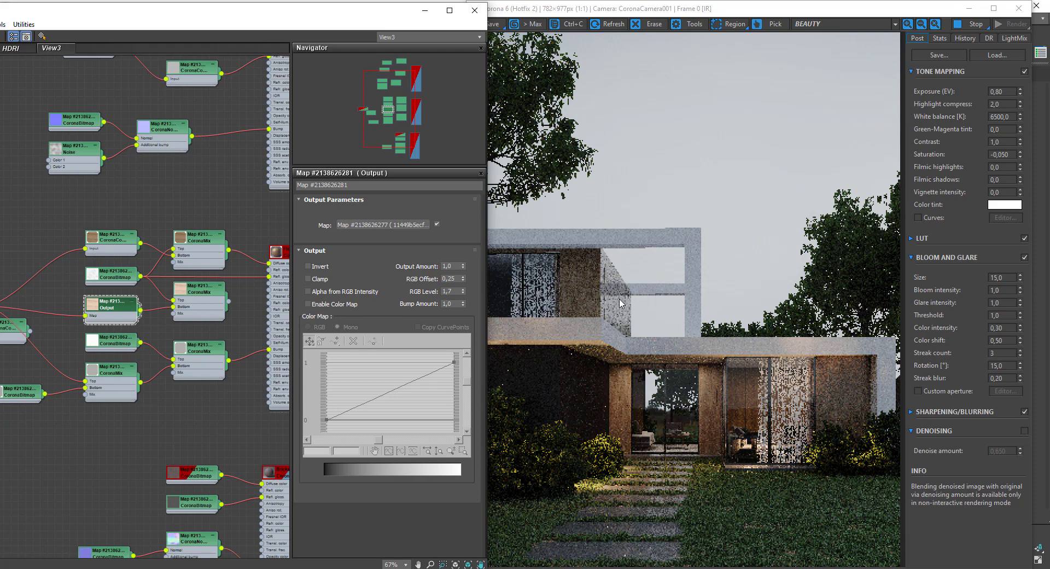
{"action": "middle_click_drag", "start_coordinate": [188, 137], "coordinate": [183, 196]}
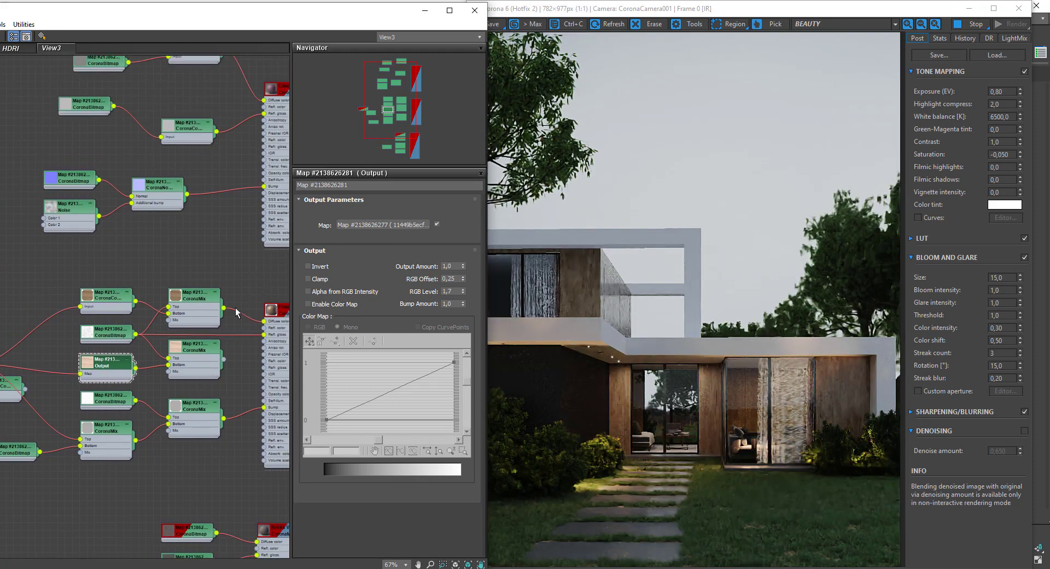
{"action": "left_click_drag", "start_coordinate": [224, 359], "coordinate": [270, 337]}
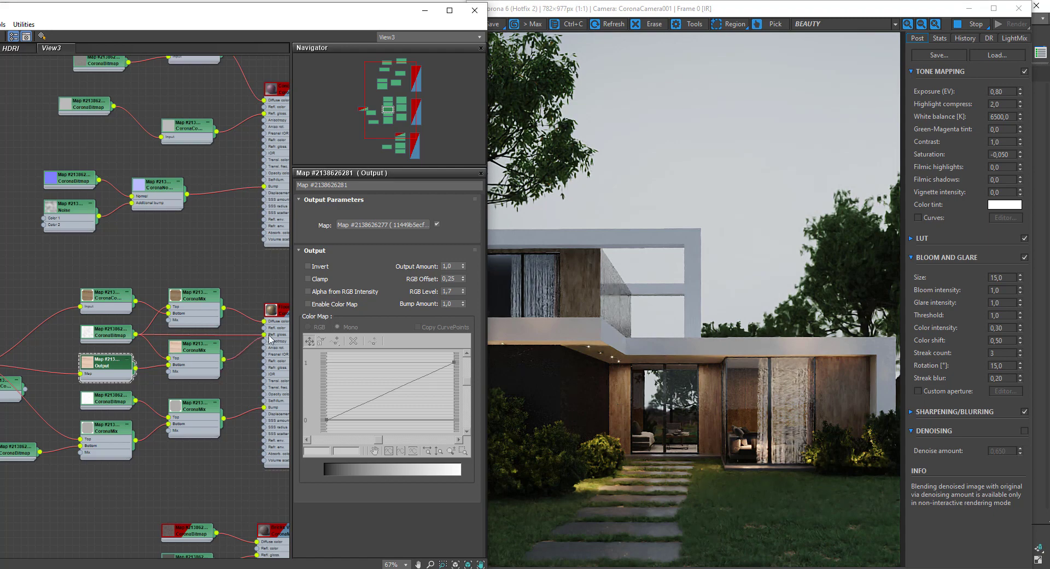
Set the wood colour-correct exposure to -0,5 after trying -1.
{"action": "double_click", "coordinate": [114, 299]}
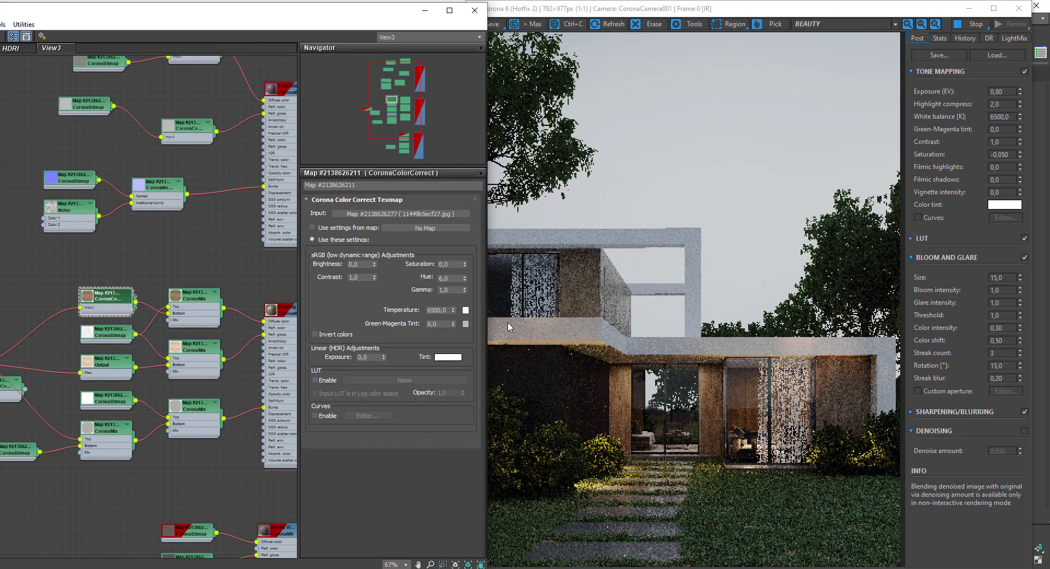
{"action": "left_click", "coordinate": [364, 356]}
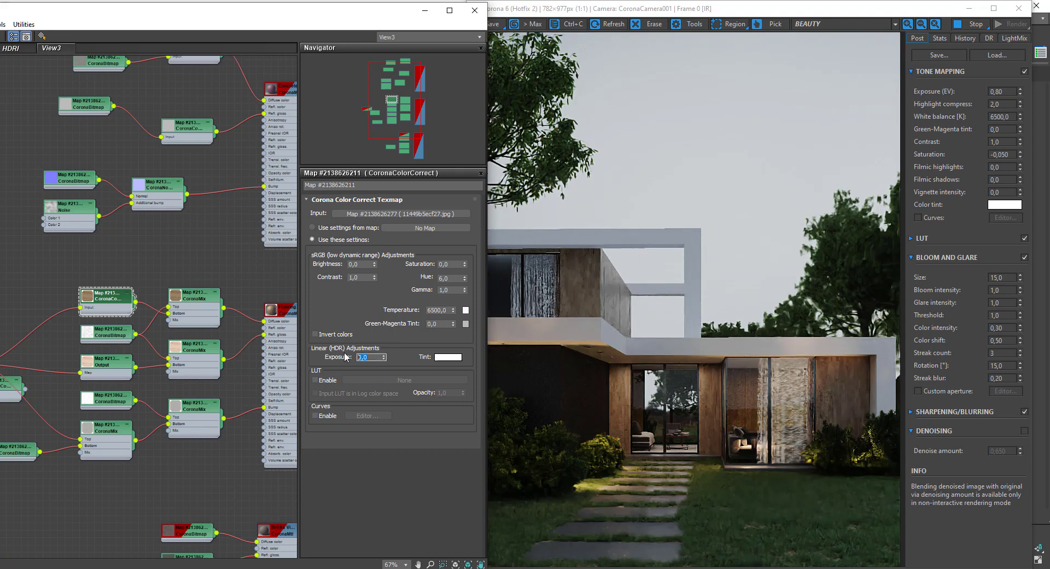
{"action": "type", "text": "-1"}
{"action": "key", "text": "Return"}
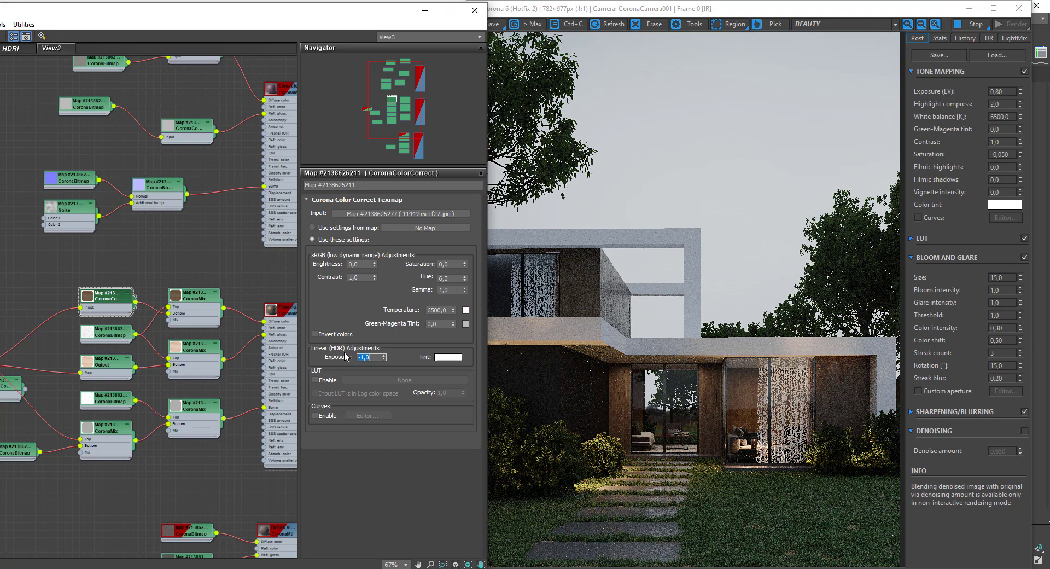
{"action": "type", "text": "-0,5"}
{"action": "key", "text": "Return"}
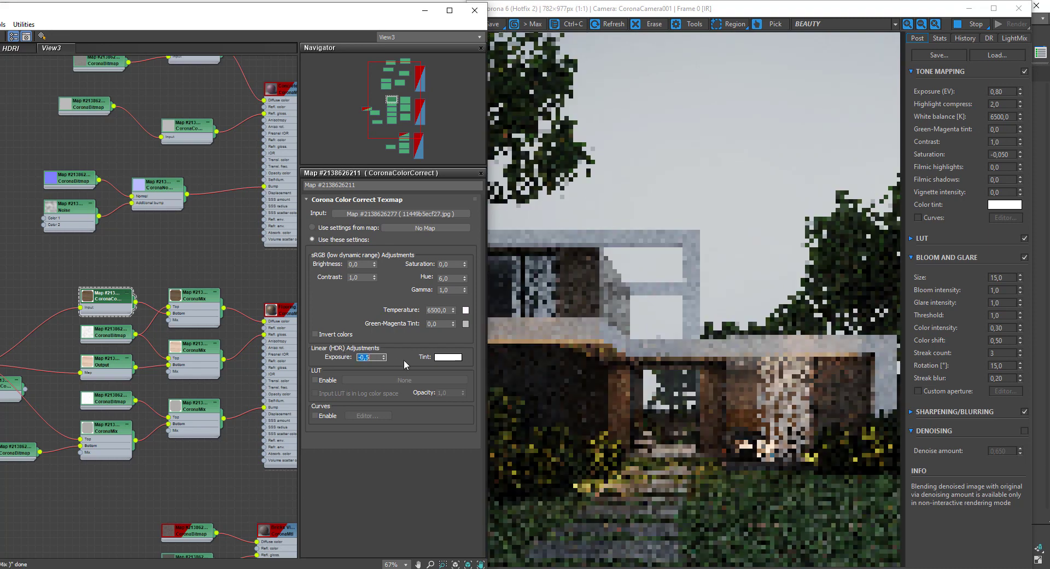
Set the wood colour-correct saturation to 0,2 after trying -0,3.
{"action": "left_click", "coordinate": [452, 263]}
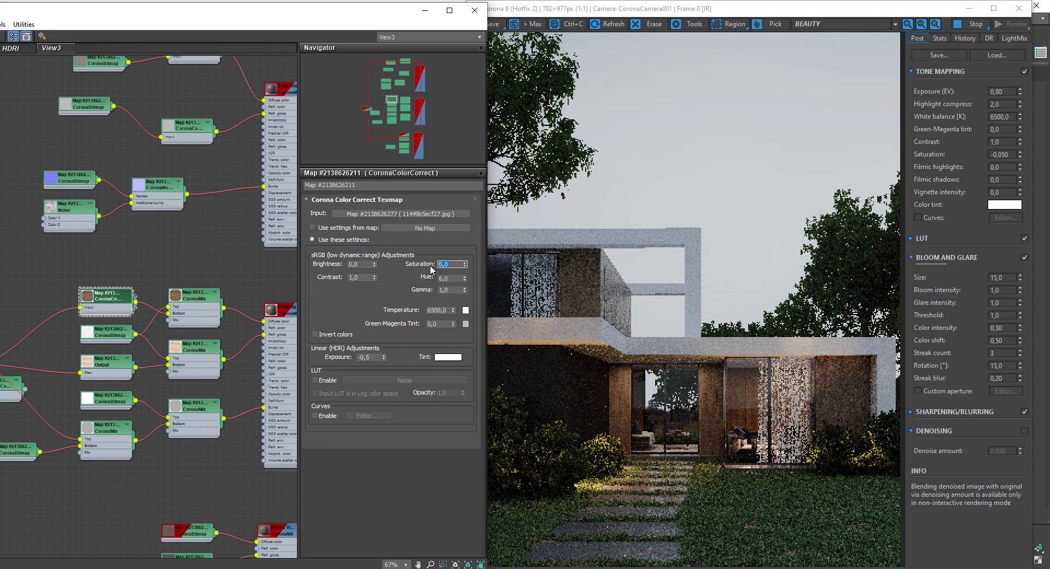
{"action": "type", "text": "-0,"}
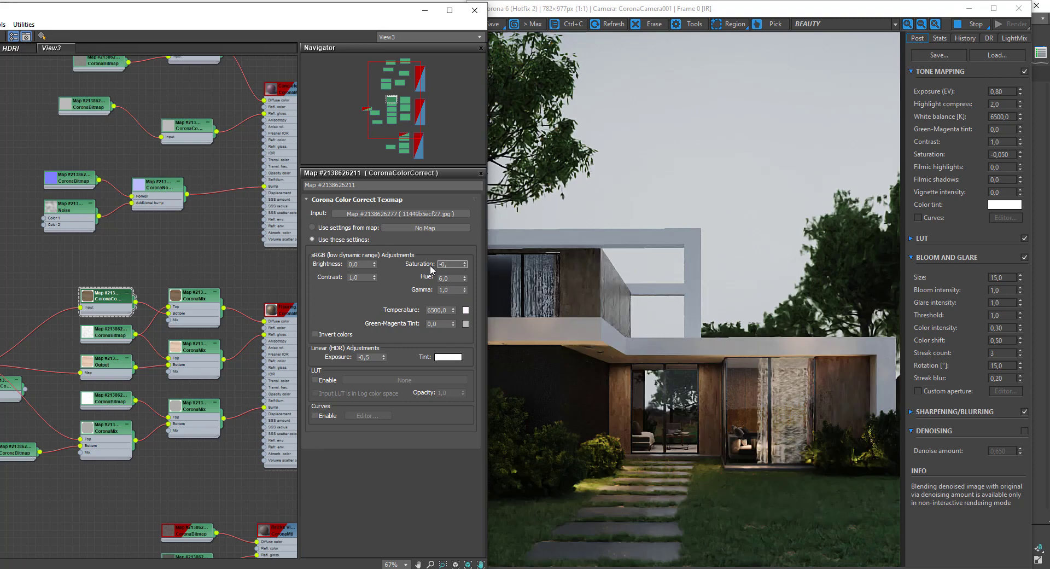
{"action": "type", "text": "3"}
{"action": "key", "text": "Return"}
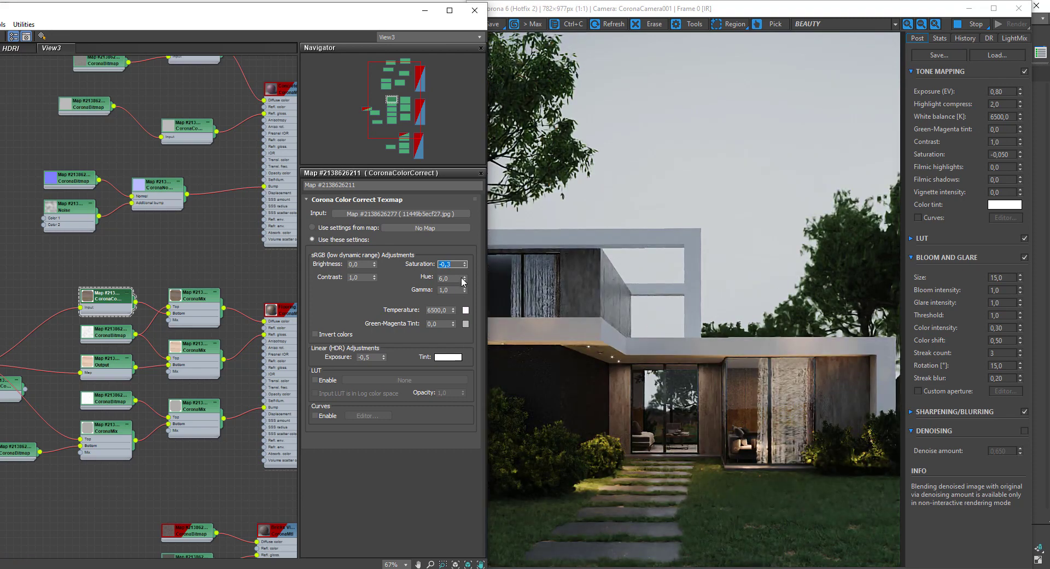
{"action": "type", "text": "0,2"}
{"action": "key", "text": "Return"}
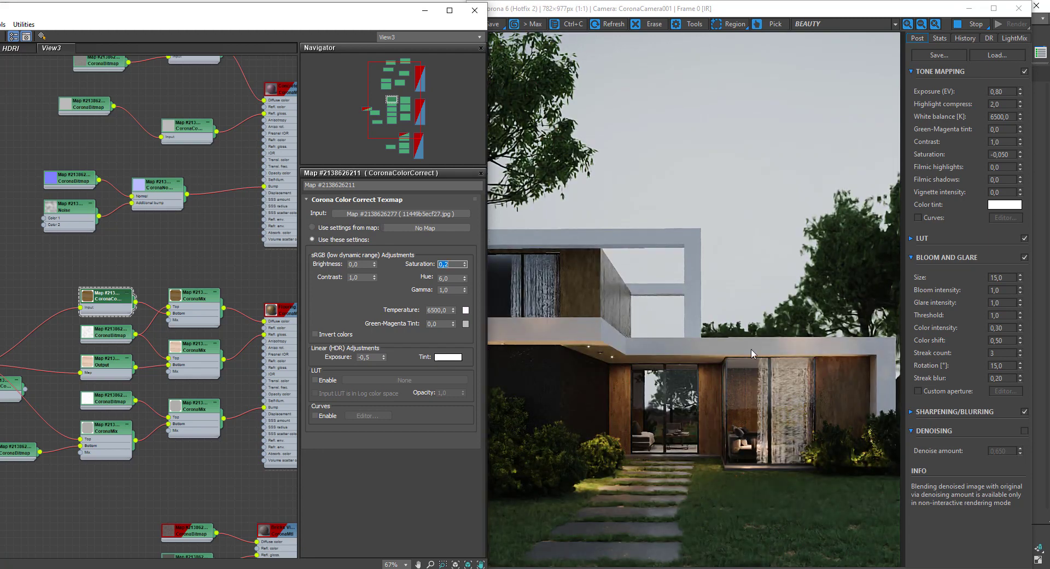
{"action": "left_click_drag", "start_coordinate": [361, 16], "coordinate": [322, 14]}
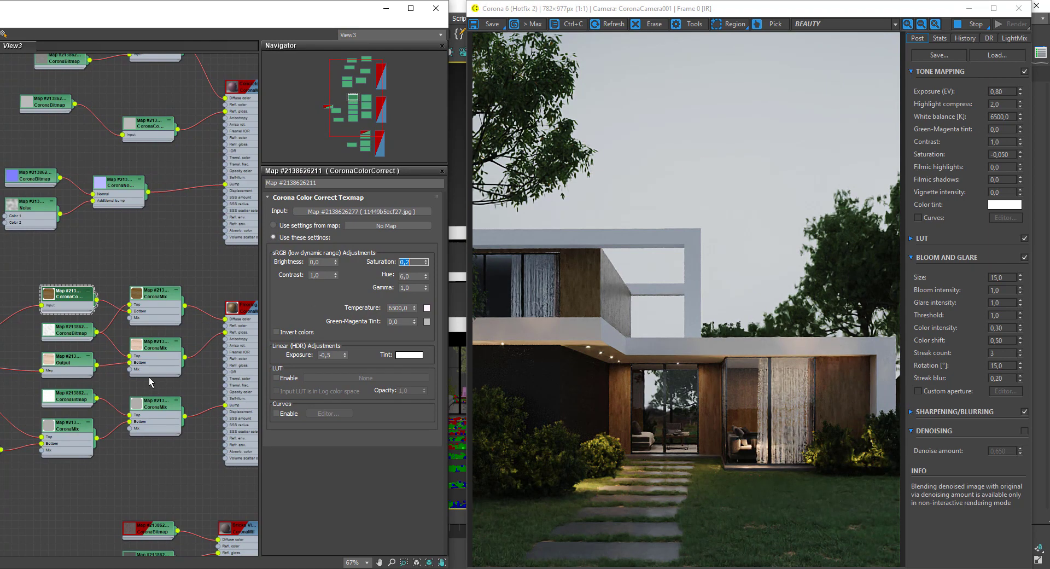
Assign the Bricks Violet Worn Light Mortar material to the selected Box040.
{"action": "scroll", "coordinate": [152, 385], "scroll_direction": "down", "scroll_amount": 2}
{"action": "left_click_drag", "start_coordinate": [603, 14], "coordinate": [714, 14]}
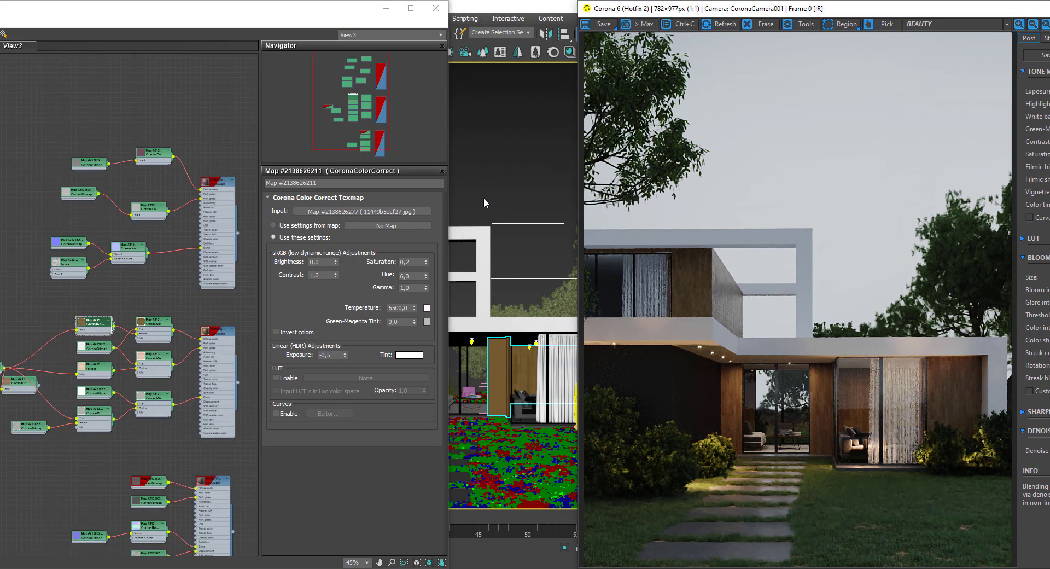
{"action": "right_click", "coordinate": [212, 487]}
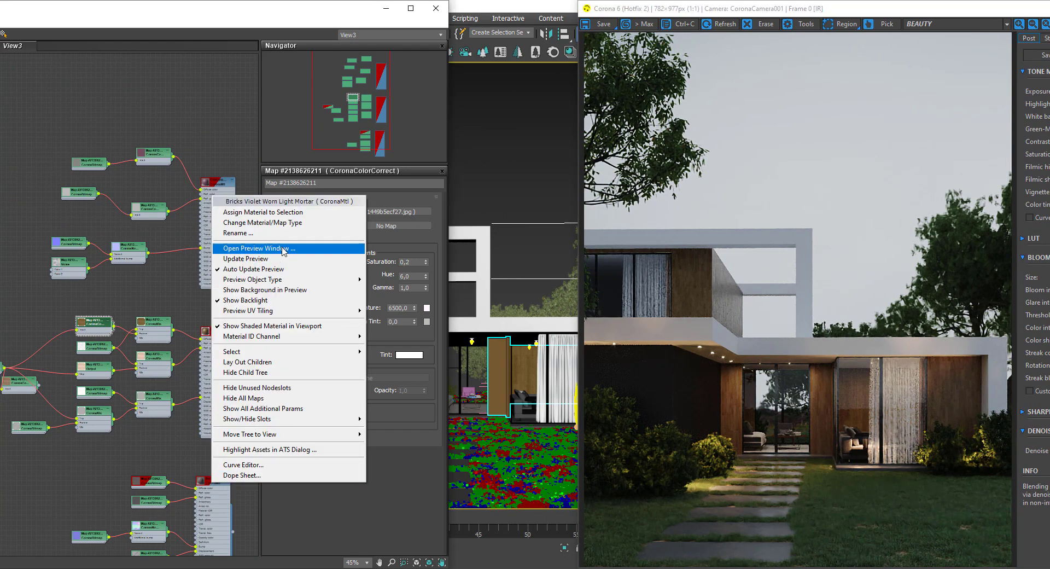
{"action": "left_click", "coordinate": [257, 212]}
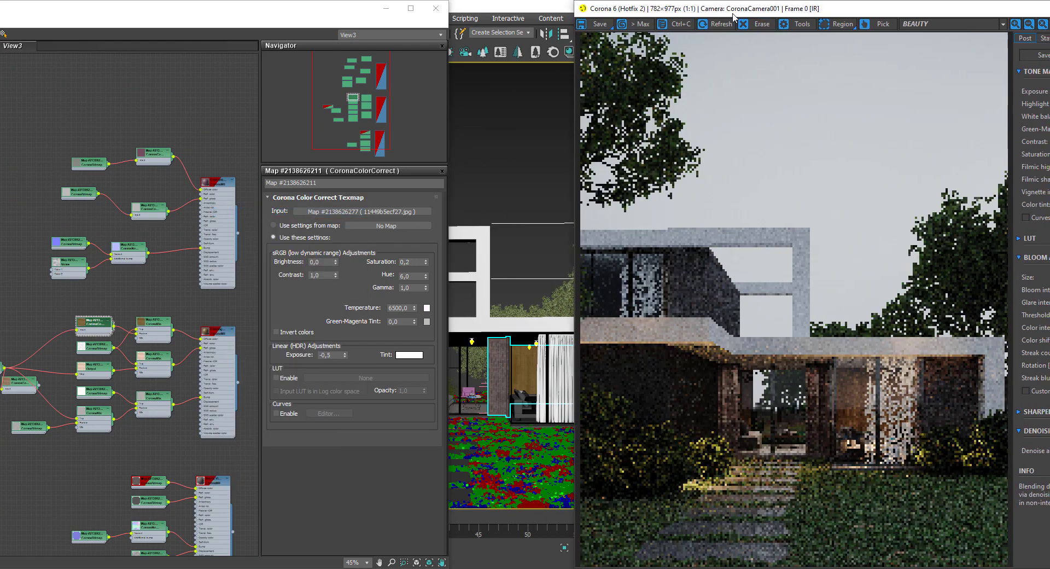
Set Box040's UVW Map alignment to the Z axis.
{"action": "left_click_drag", "start_coordinate": [749, 3], "coordinate": [261, 3]}
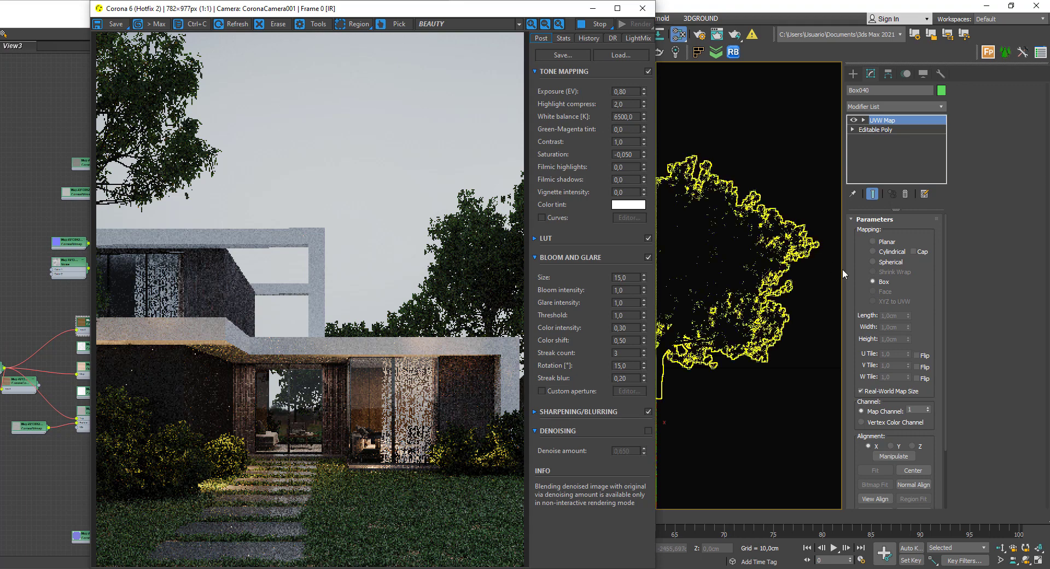
{"action": "left_click", "coordinate": [911, 446]}
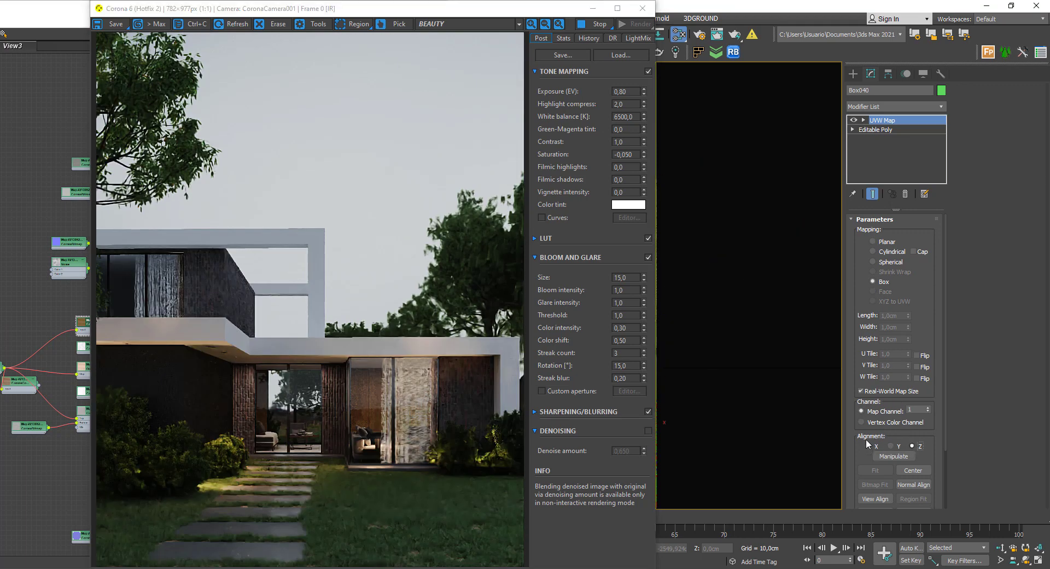
{"action": "left_click_drag", "start_coordinate": [282, 4], "coordinate": [681, 5]}
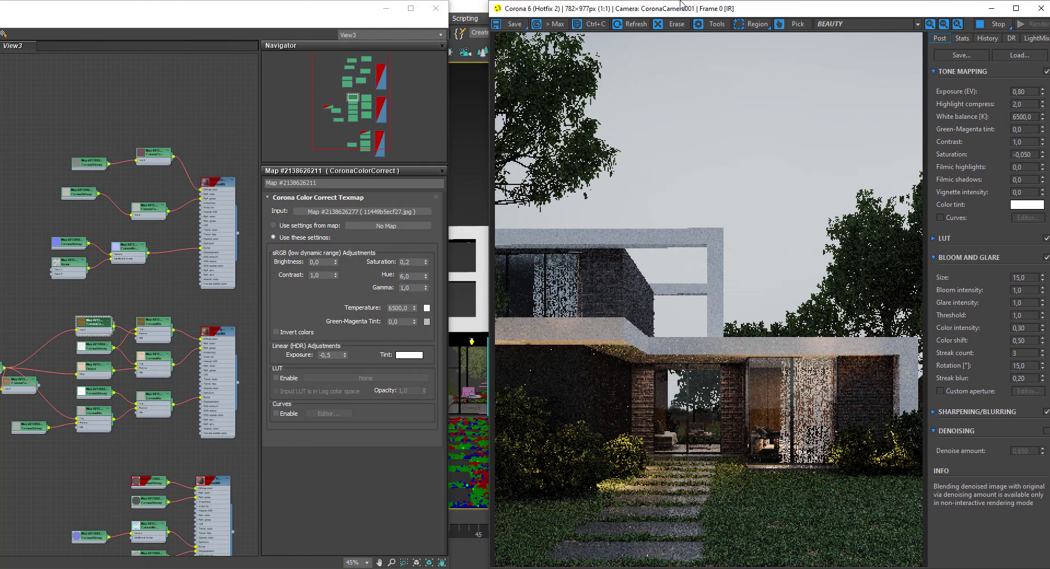
{"action": "scroll", "coordinate": [91, 448], "scroll_direction": "up", "scroll_amount": 3}
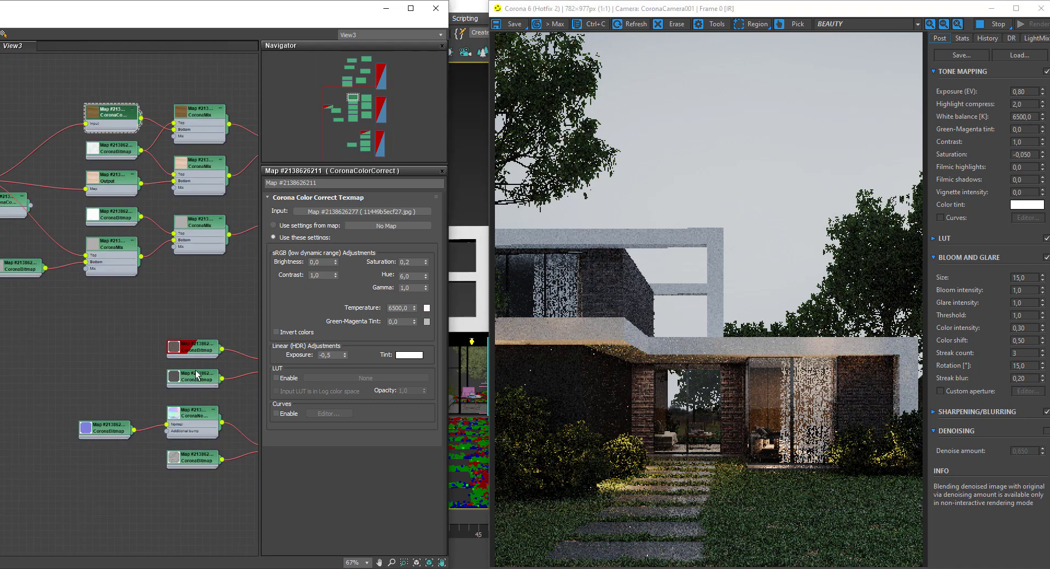
{"action": "left_click_drag", "start_coordinate": [175, 350], "coordinate": [86, 348]}
Add a CoronaColorCorrect node and wire it into the brick material's diffuse colour.
{"action": "right_click", "coordinate": [179, 321]}
{"action": "mouse_move", "coordinate": [205, 412]}
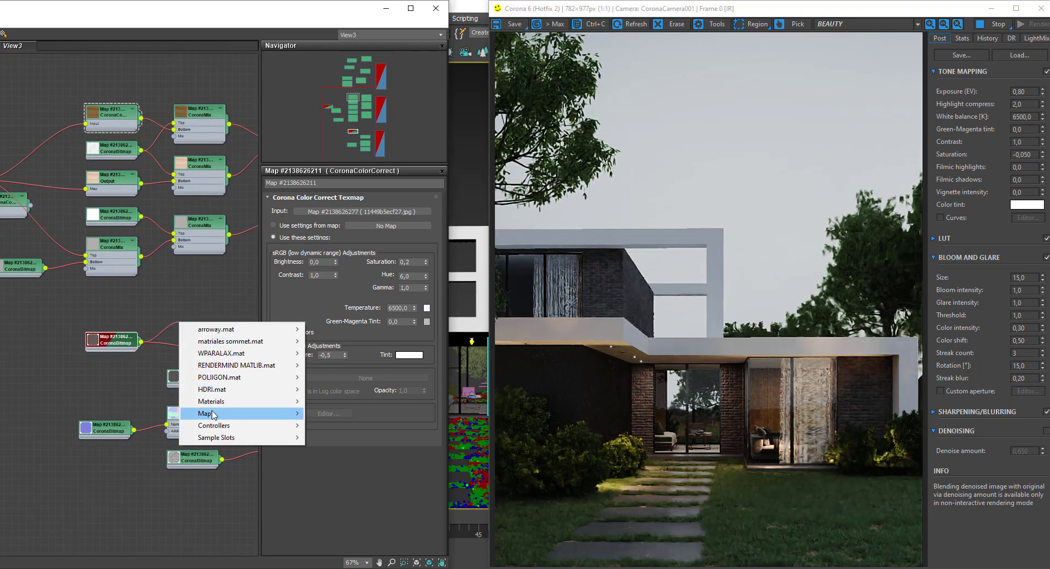
{"action": "left_click", "coordinate": [426, 291]}
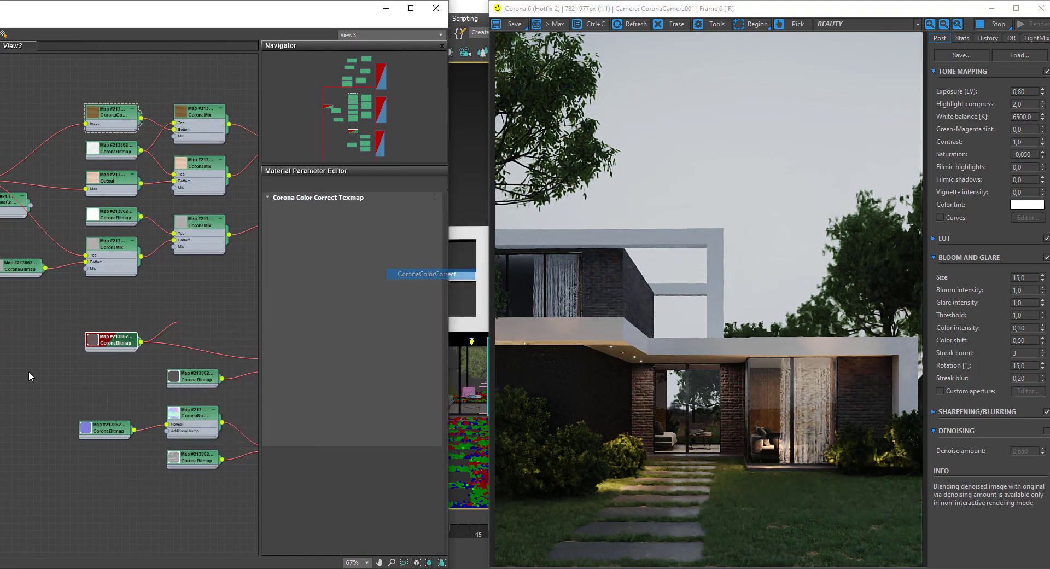
{"action": "middle_click_drag", "start_coordinate": [100, 362], "coordinate": [29, 373]}
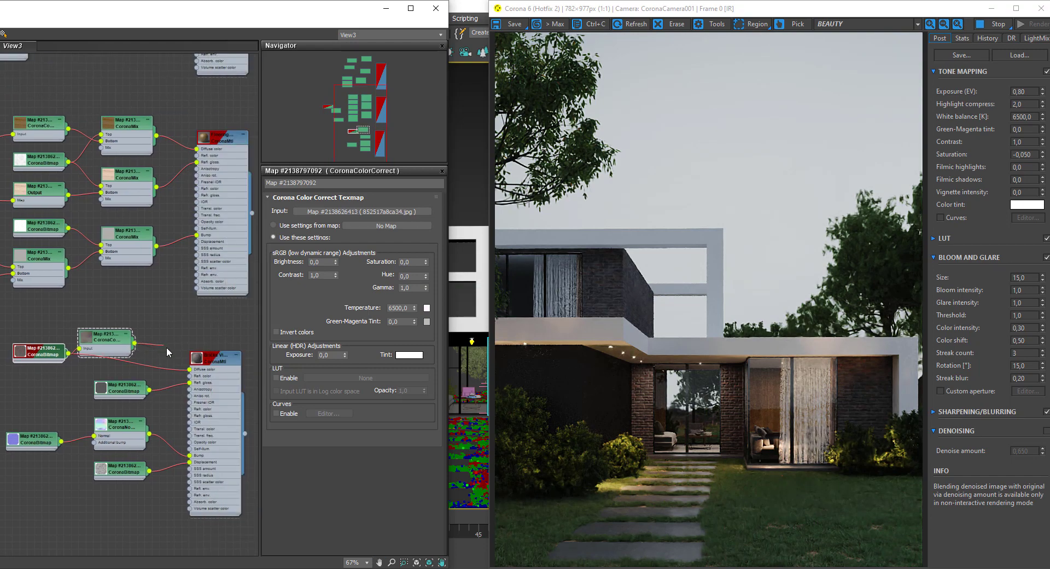
{"action": "left_click_drag", "start_coordinate": [137, 346], "coordinate": [189, 369]}
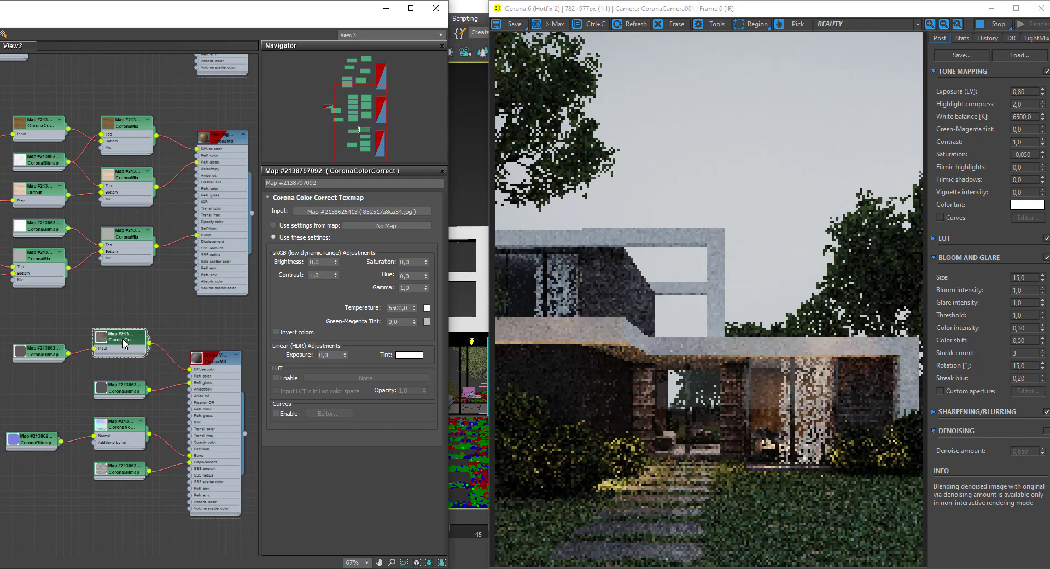
{"action": "left_click_drag", "start_coordinate": [113, 344], "coordinate": [128, 343]}
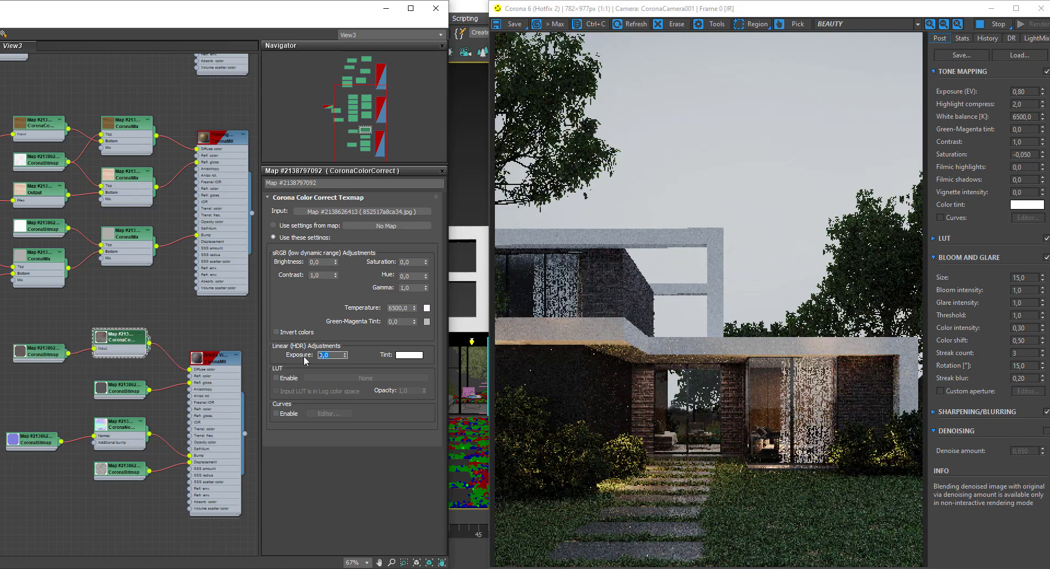
Give the brick colour-correct node exposure 1,0 and saturation 0,5.
{"action": "type", "text": "1"}
{"action": "key", "text": "Return"}
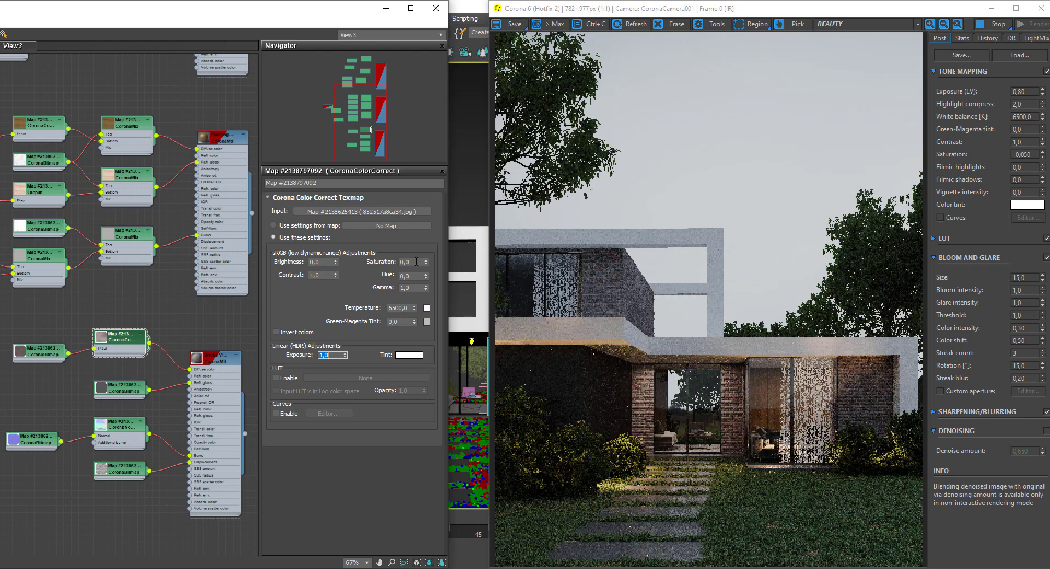
{"action": "key", "text": "Tab"}
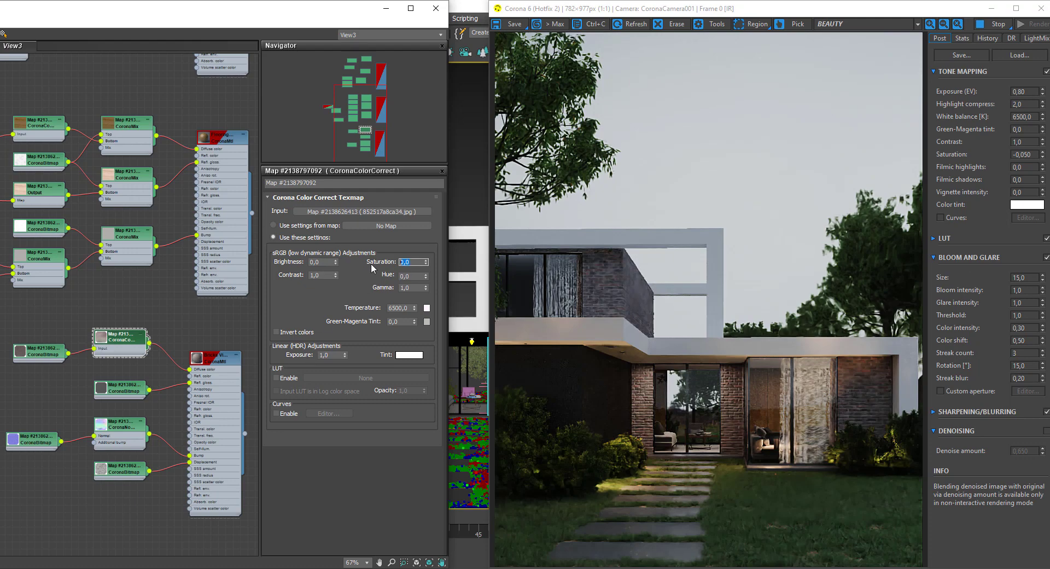
{"action": "type", "text": "0,5"}
{"action": "key", "text": "Return"}
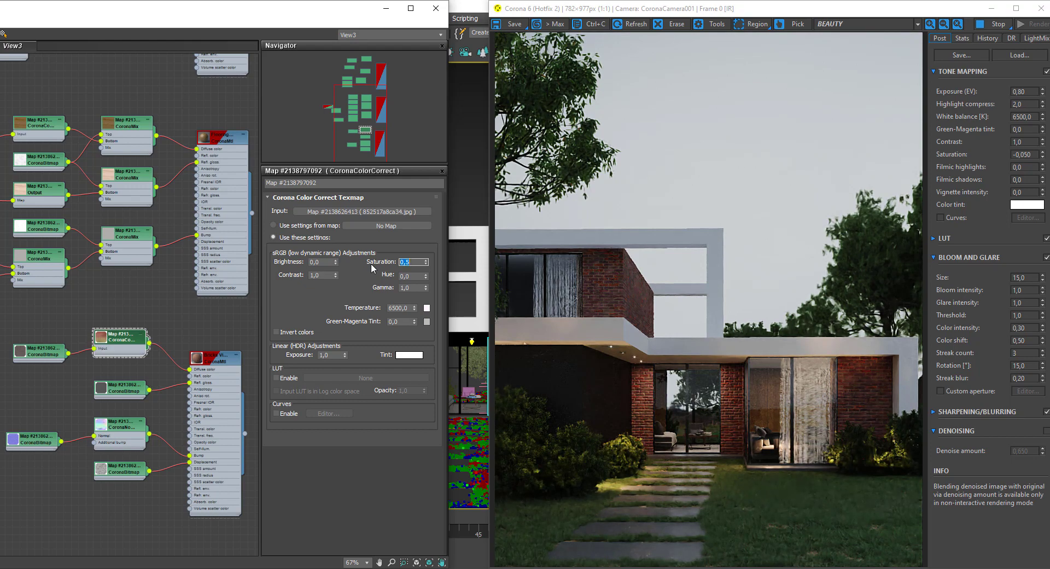
Try brick colour-correct gamma values 1,5 and 0,7, then settle on 1,3.
{"action": "double_click", "coordinate": [412, 287]}
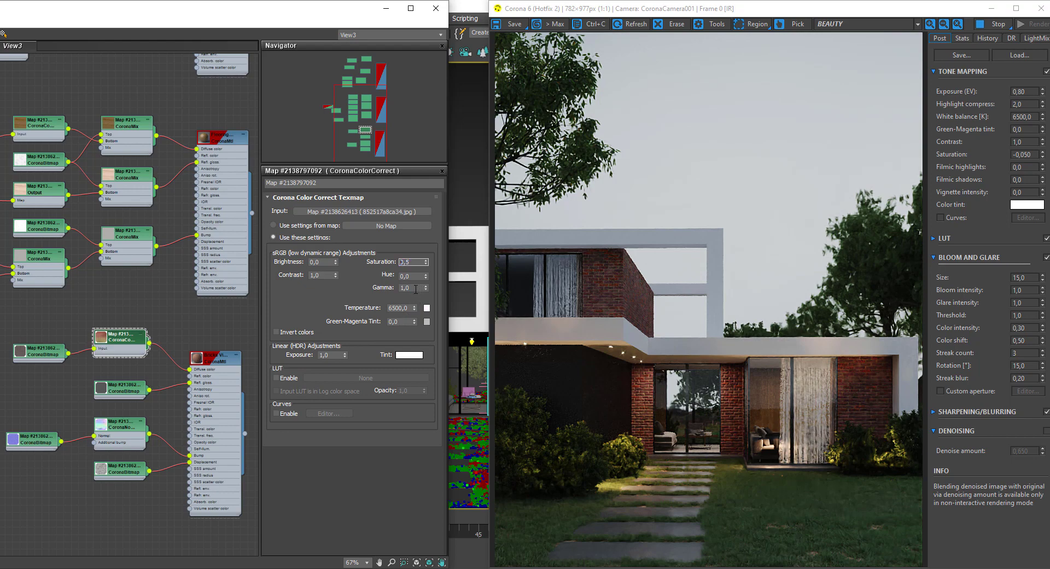
{"action": "type", "text": ",5"}
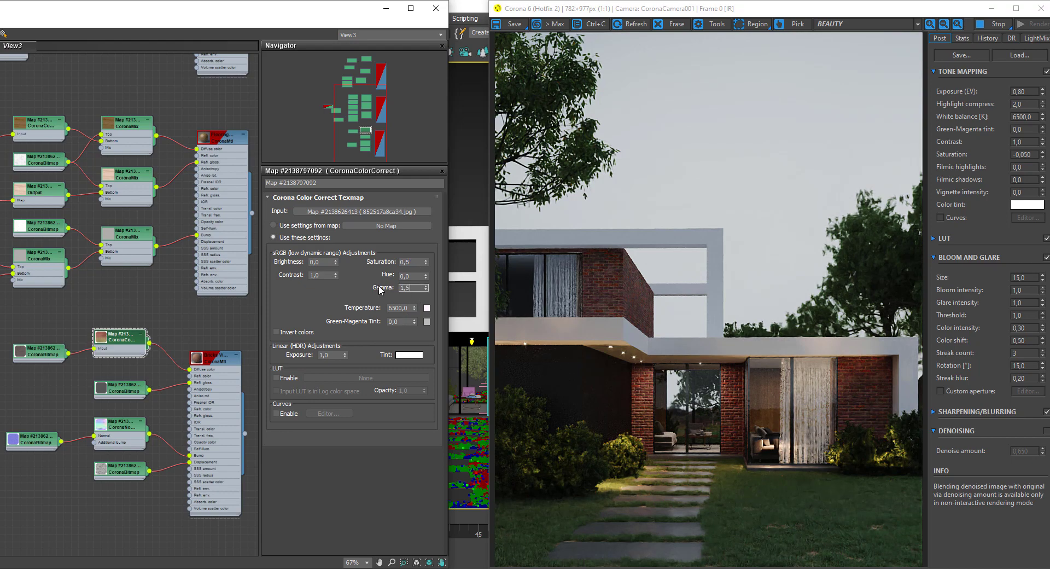
{"action": "type", "text": "0,"}
{"action": "key", "text": "Return"}
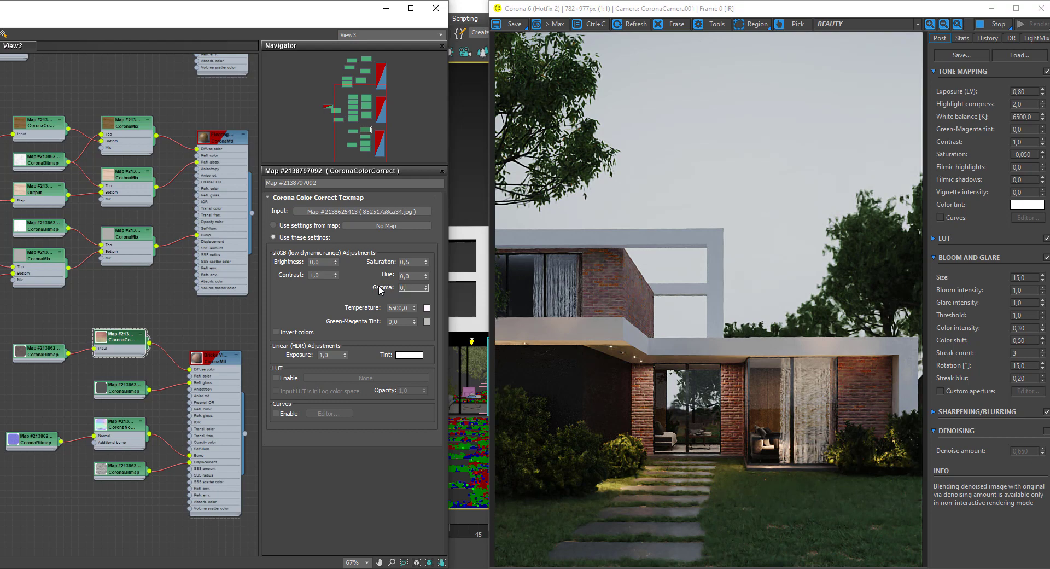
{"action": "type", "text": "7"}
{"action": "key", "text": "Return"}
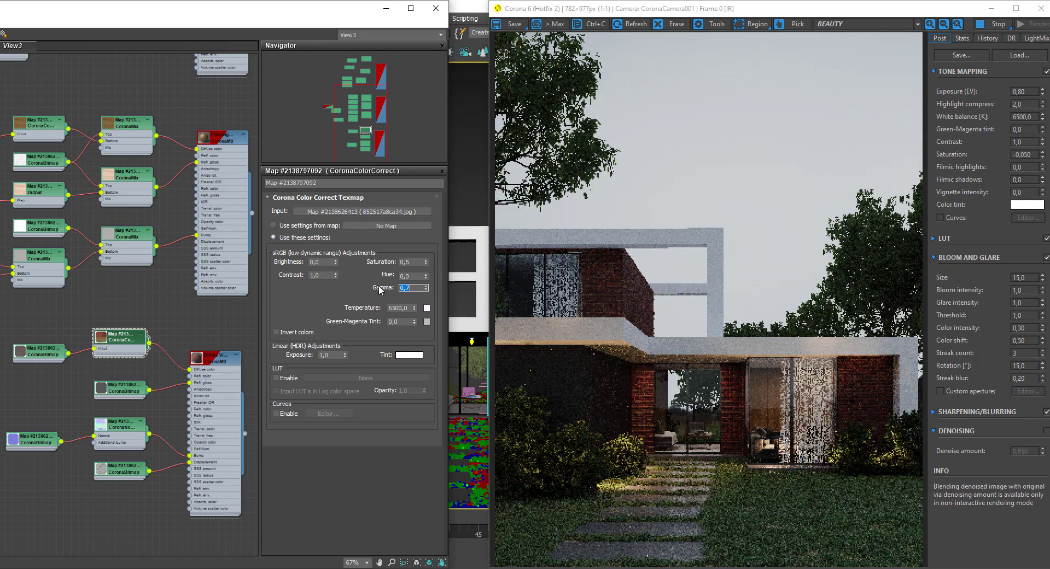
{"action": "type", "text": "1"}
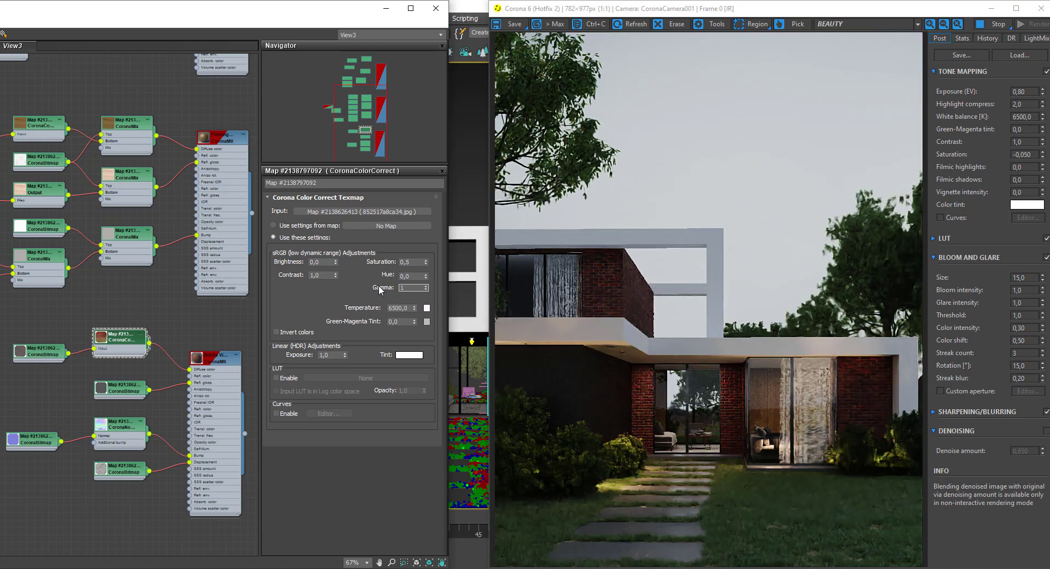
{"action": "type", "text": ",53"}
{"action": "key", "text": "Return"}
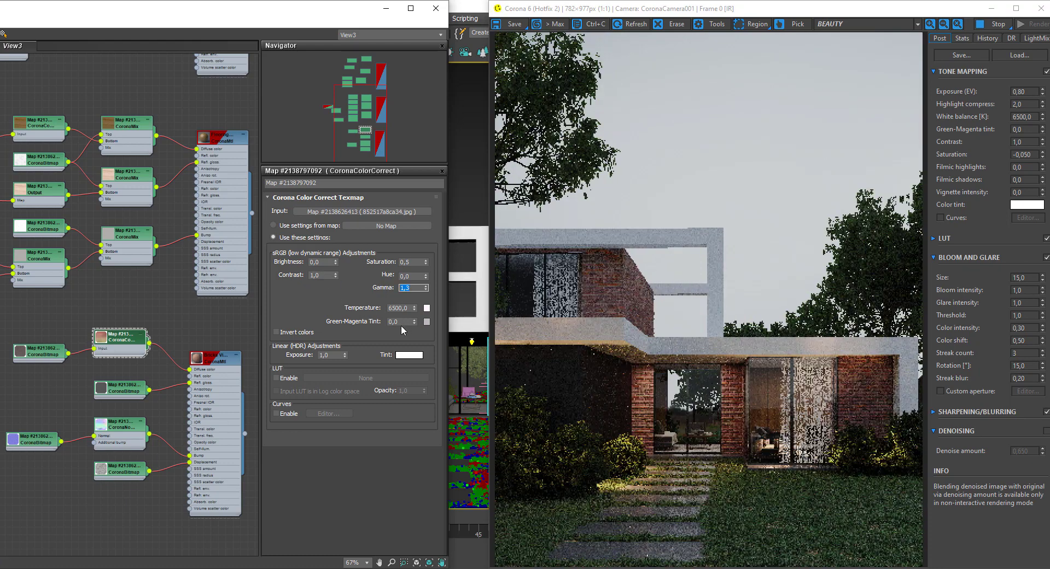
{"action": "middle_click_drag", "start_coordinate": [204, 321], "coordinate": [227, 308]}
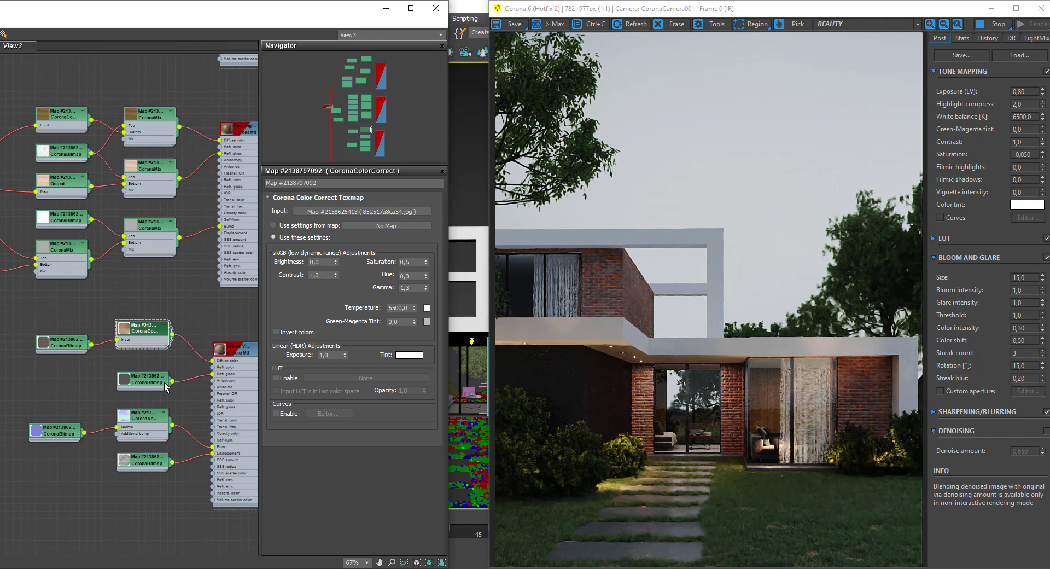
{"action": "middle_click_drag", "start_coordinate": [166, 386], "coordinate": [136, 405]}
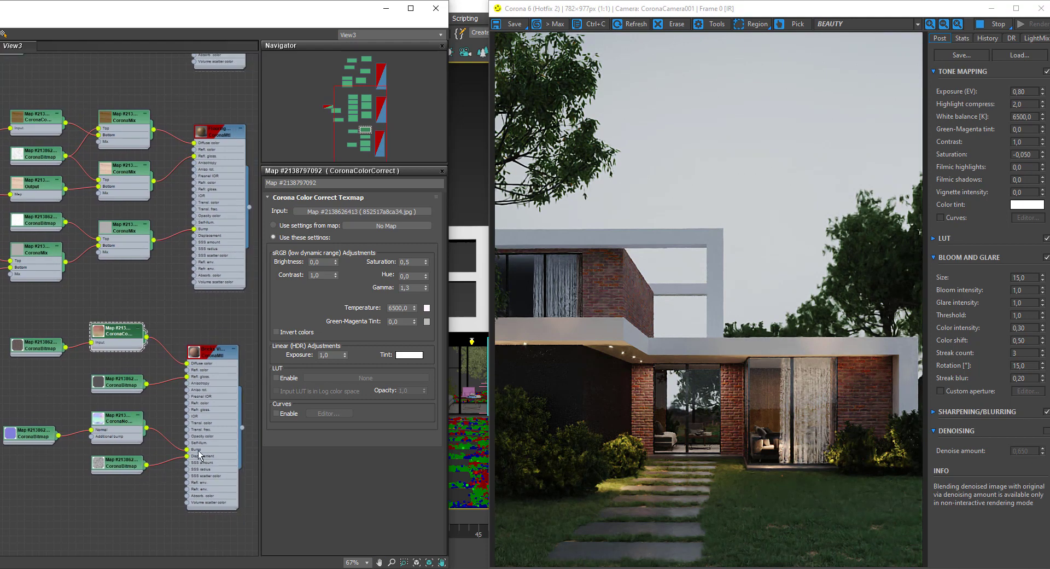
Drag the CoronaNormal wire off the brick material's Bump slot.
{"action": "left_click_drag", "start_coordinate": [187, 450], "coordinate": [175, 445]}
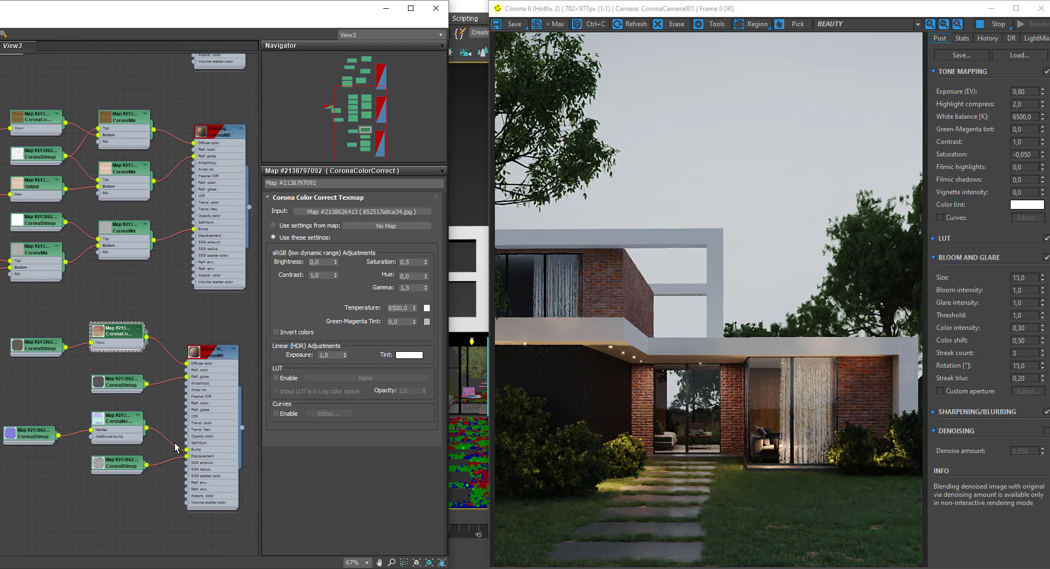